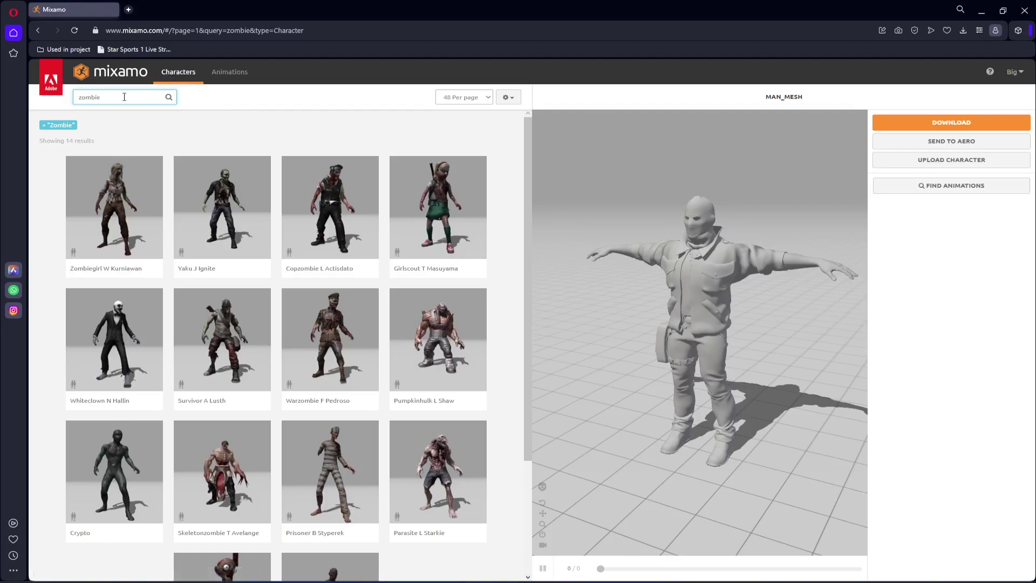
Browse the character and animation results for "zombie" to see which models and animation packs are available.
{"action": "scroll", "coordinate": [404, 428], "scroll_direction": "down", "scroll_amount": 3}
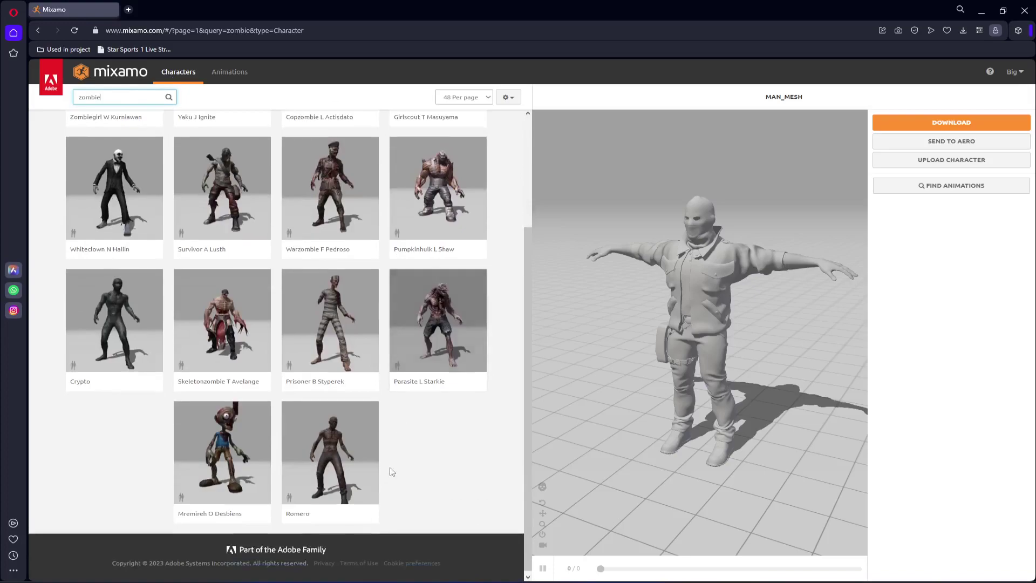
{"action": "scroll", "coordinate": [158, 337], "scroll_direction": "up", "scroll_amount": 3}
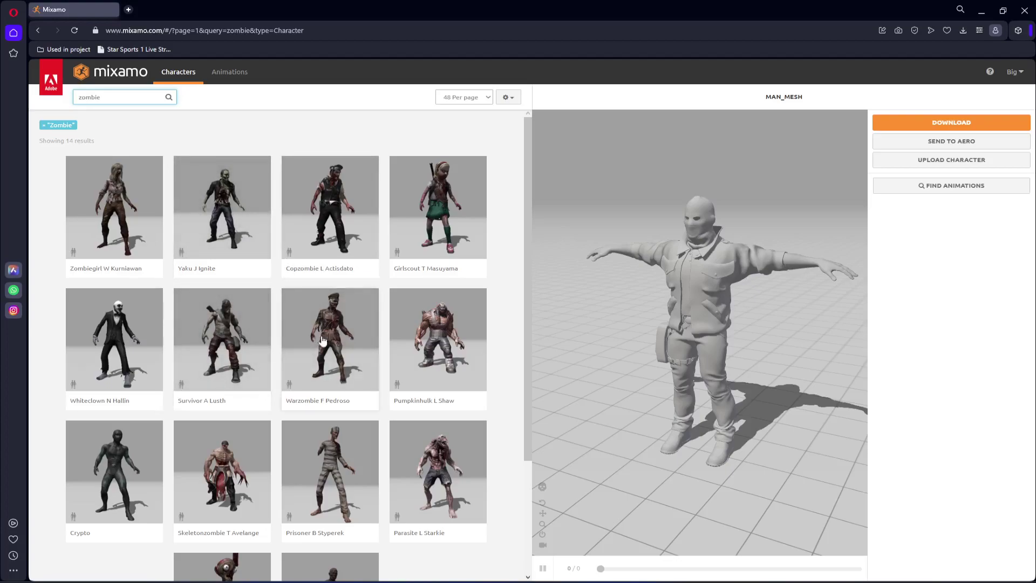
{"action": "left_click", "coordinate": [230, 73]}
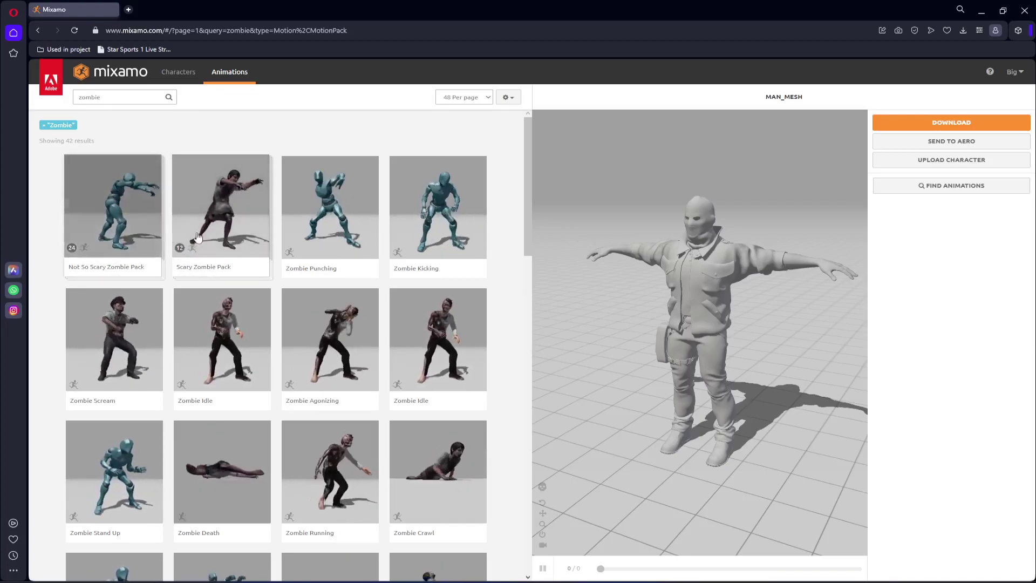
{"action": "left_click", "coordinate": [178, 72]}
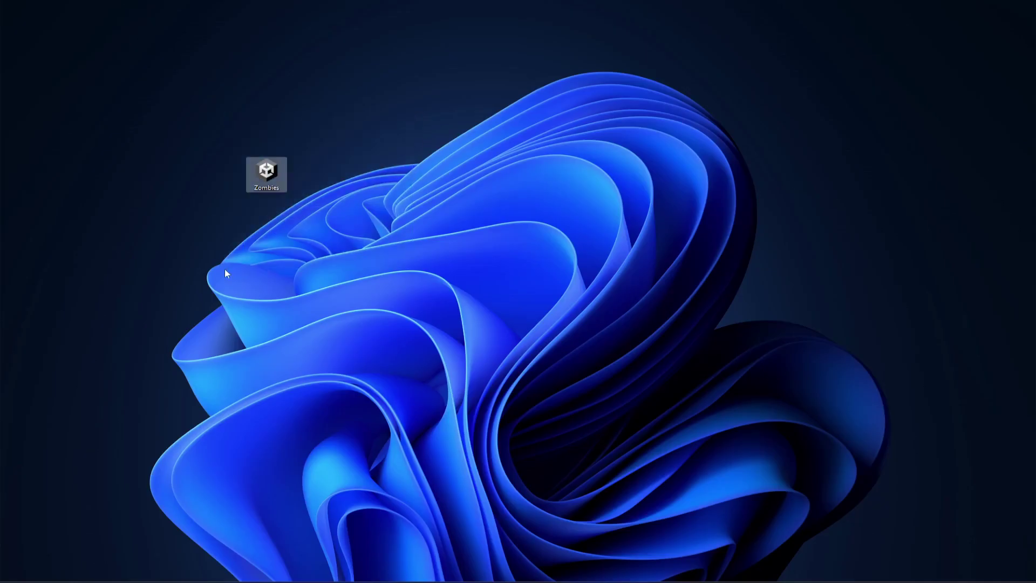
{"action": "left_click_drag", "start_coordinate": [265, 172], "coordinate": [252, 131]}
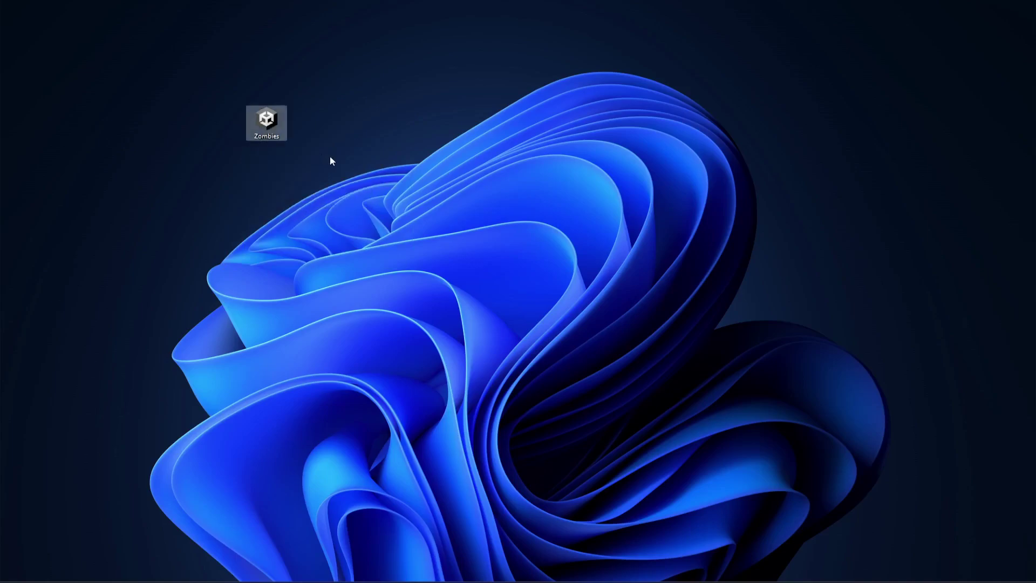
{"action": "left_click", "coordinate": [329, 156]}
{"action": "left_click_drag", "start_coordinate": [378, 95], "coordinate": [142, 247]}
{"action": "left_click", "coordinate": [365, 63]}
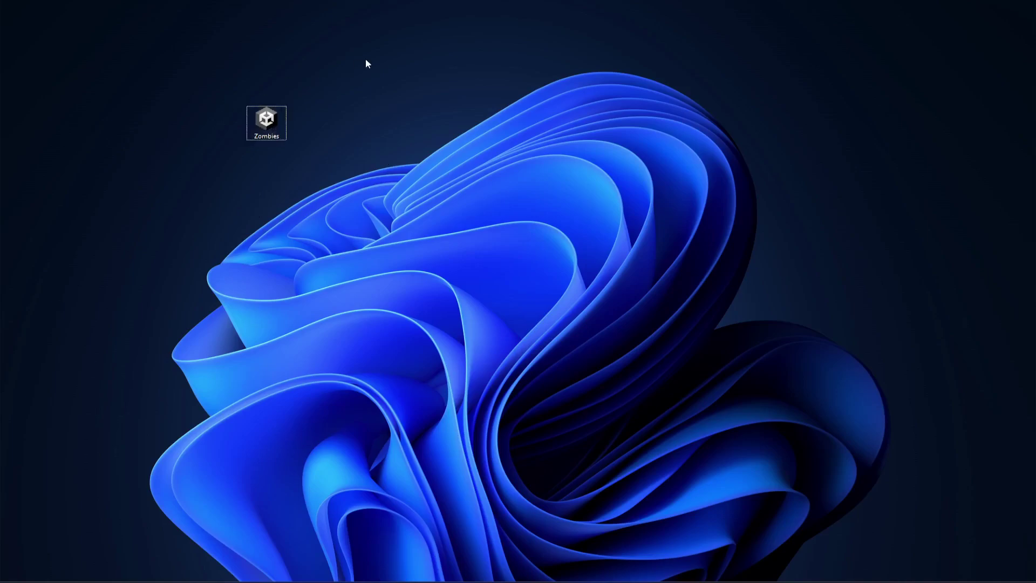
Import the complete Zombies Unity package from the desktop into the open ZombieFPS project.
{"action": "double_click", "coordinate": [267, 120]}
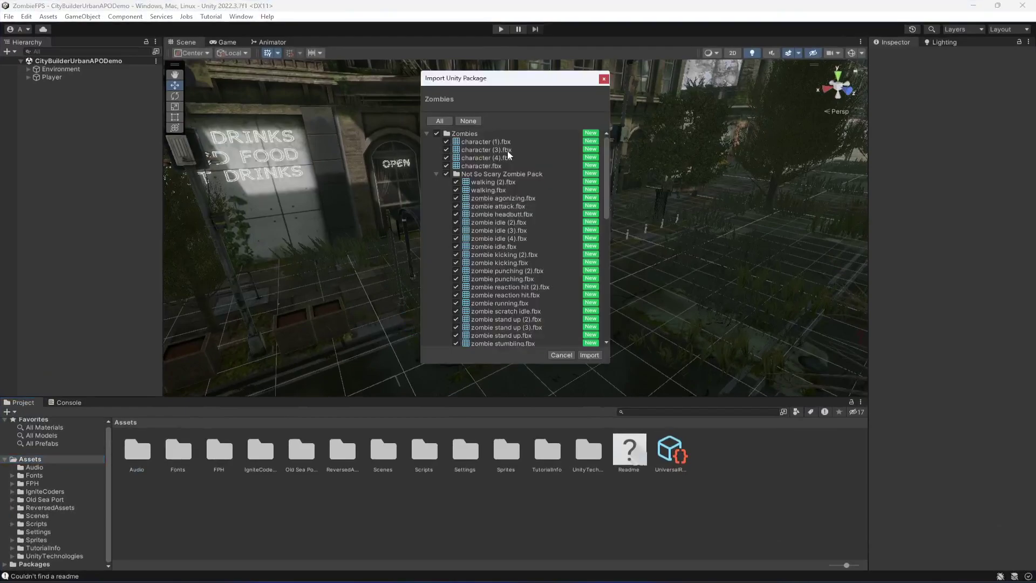
{"action": "scroll", "coordinate": [510, 224], "scroll_direction": "down", "scroll_amount": 10}
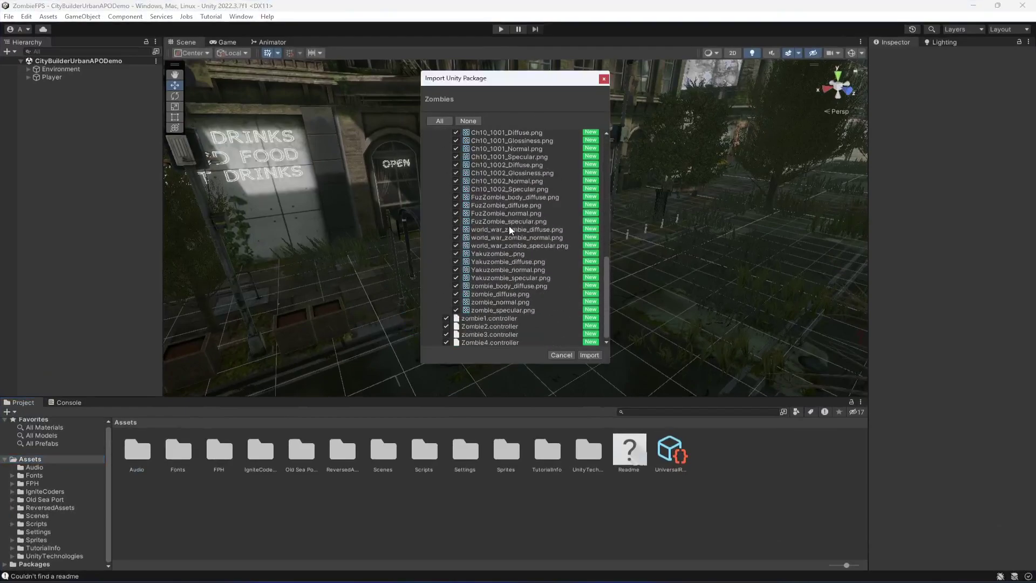
{"action": "scroll", "coordinate": [509, 226], "scroll_direction": "up", "scroll_amount": 10}
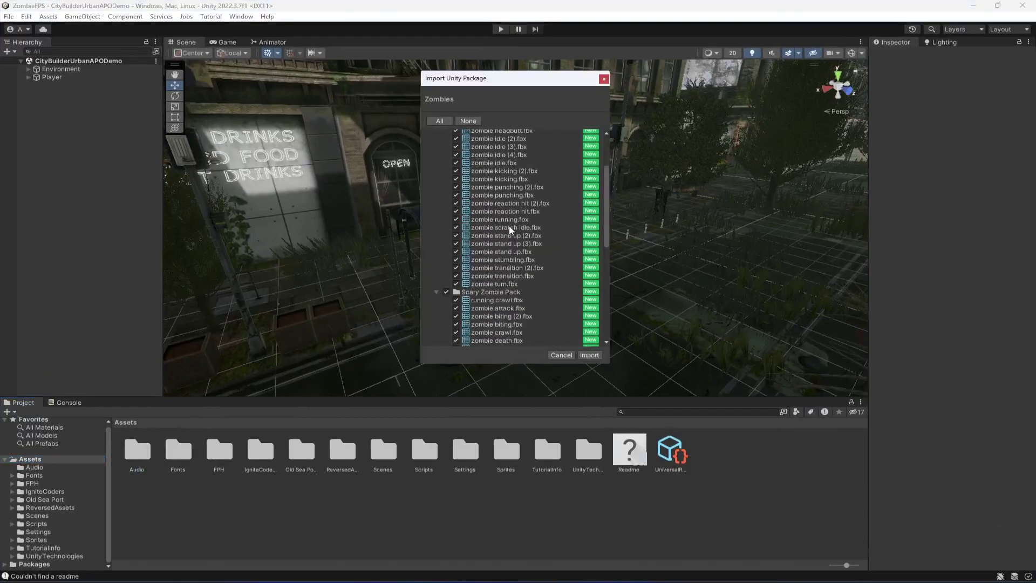
{"action": "left_click", "coordinate": [589, 354]}
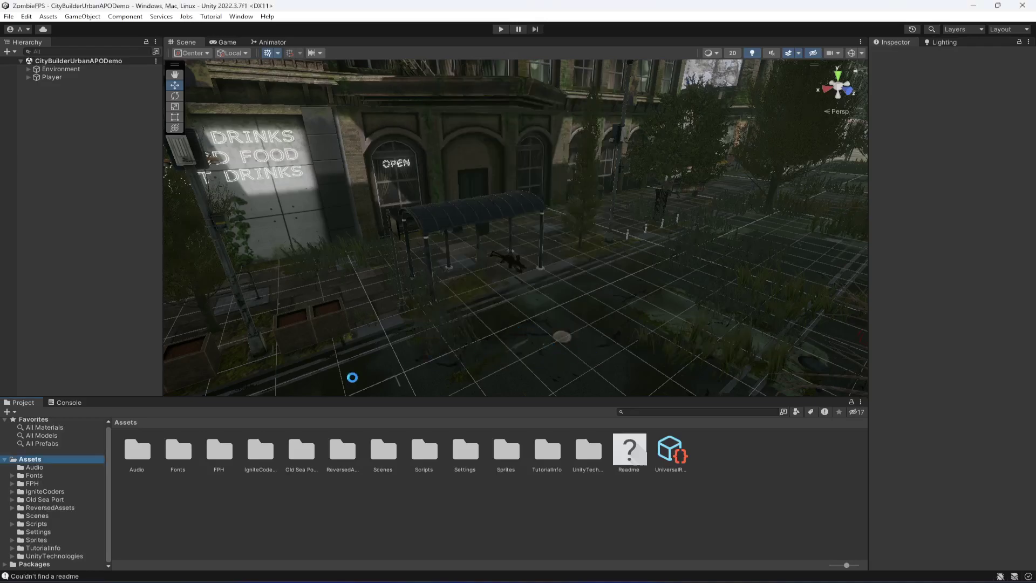
Open the imported Zombies folder and preview each of the four character models, rotating the first one.
{"action": "scroll", "coordinate": [65, 517], "scroll_direction": "down", "scroll_amount": 1}
{"action": "left_click", "coordinate": [44, 557]}
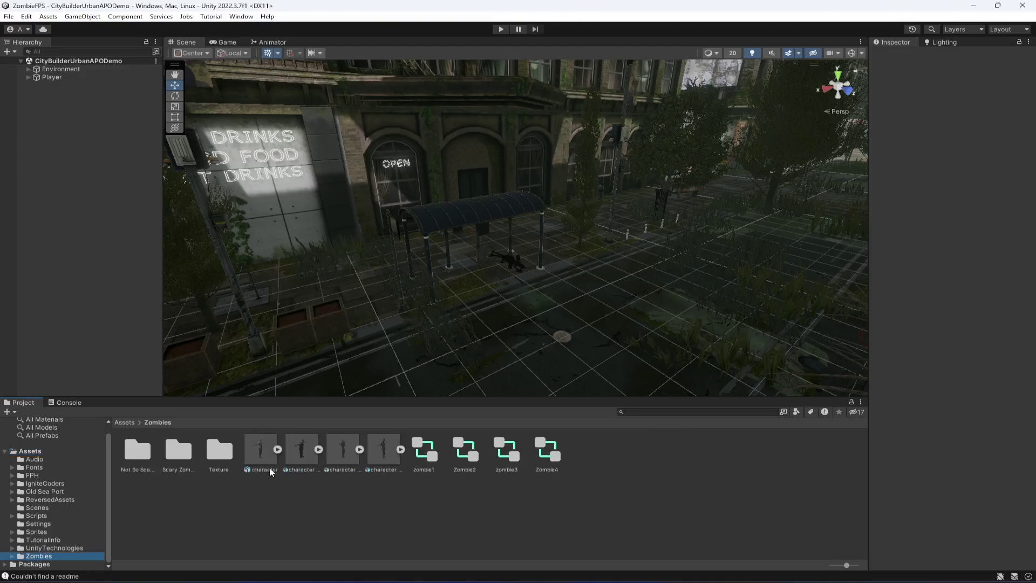
{"action": "left_click", "coordinate": [267, 447]}
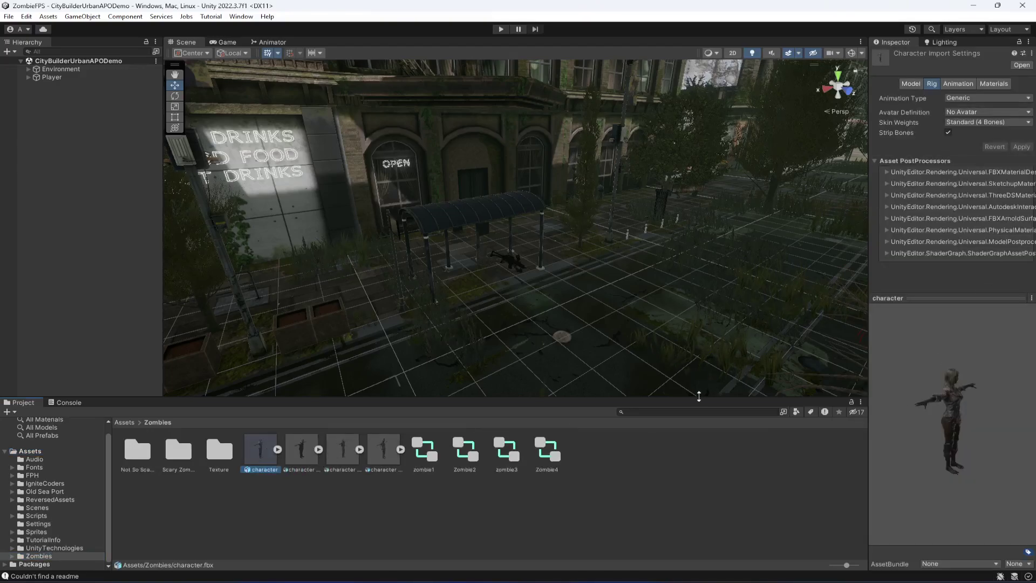
{"action": "left_click", "coordinate": [304, 450]}
{"action": "left_click", "coordinate": [353, 449]}
{"action": "left_click", "coordinate": [378, 451]}
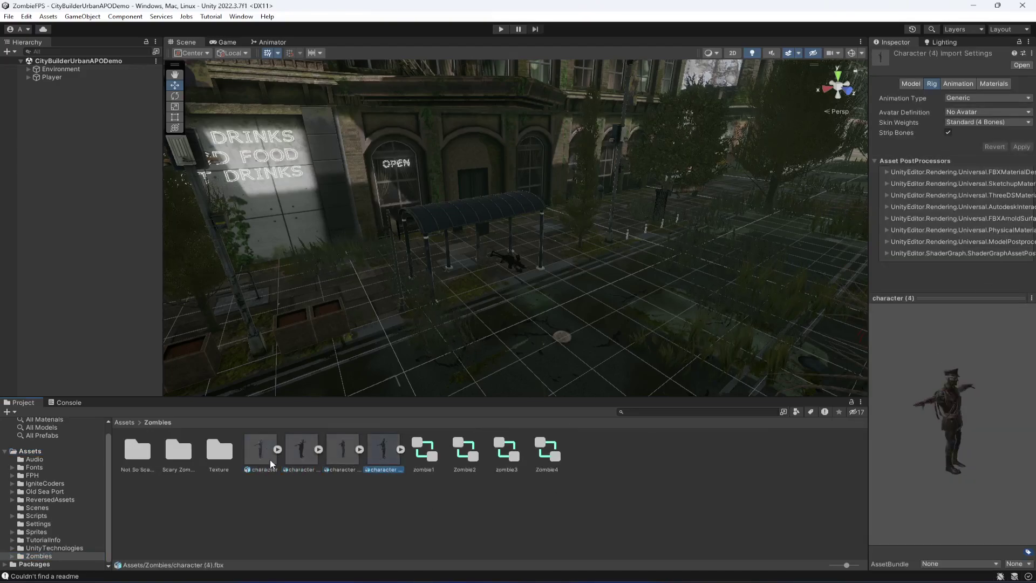
{"action": "left_click", "coordinate": [270, 459]}
{"action": "left_click_drag", "start_coordinate": [979, 447], "coordinate": [908, 433]}
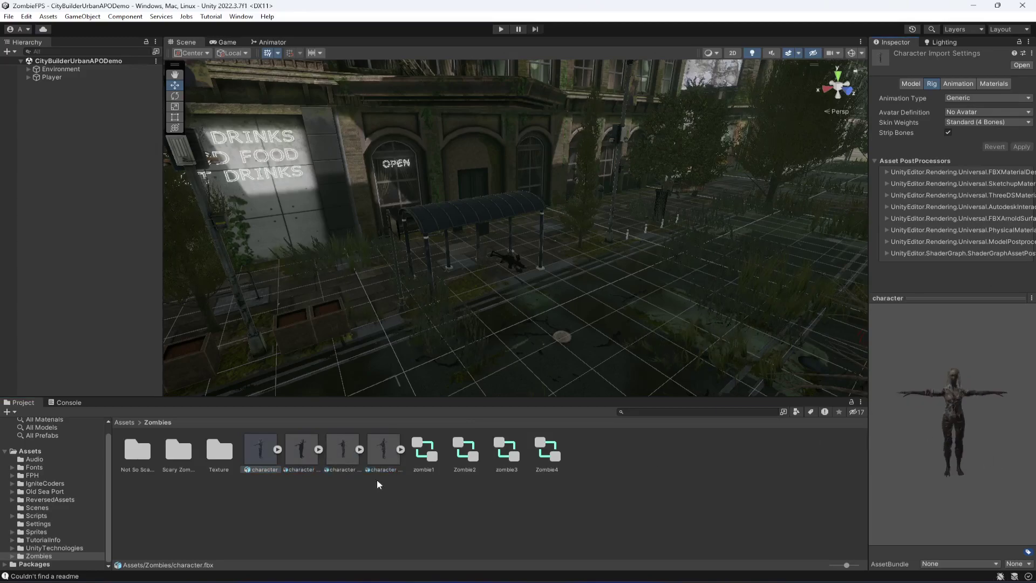
Inspect the state graphs of the zombie1 and Zombie2 animator controllers.
{"action": "left_click", "coordinate": [423, 454]}
{"action": "double_click", "coordinate": [437, 454]}
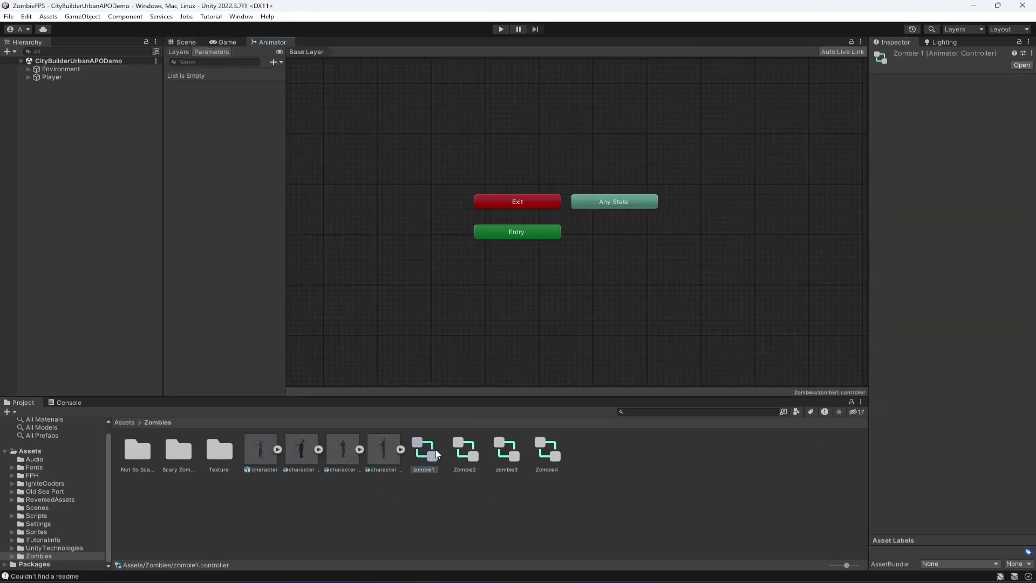
{"action": "left_click", "coordinate": [465, 453]}
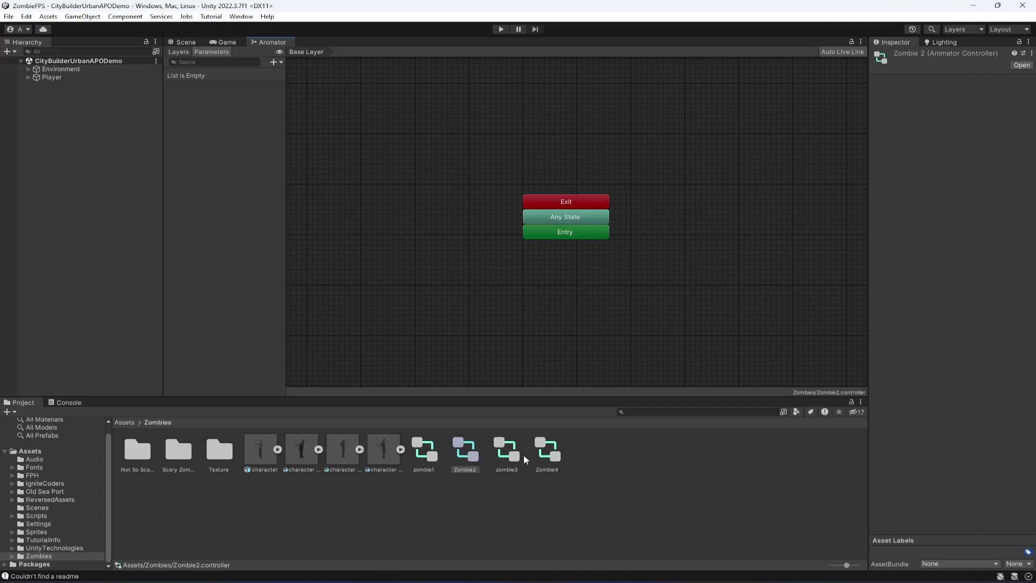
{"action": "left_click", "coordinate": [424, 459]}
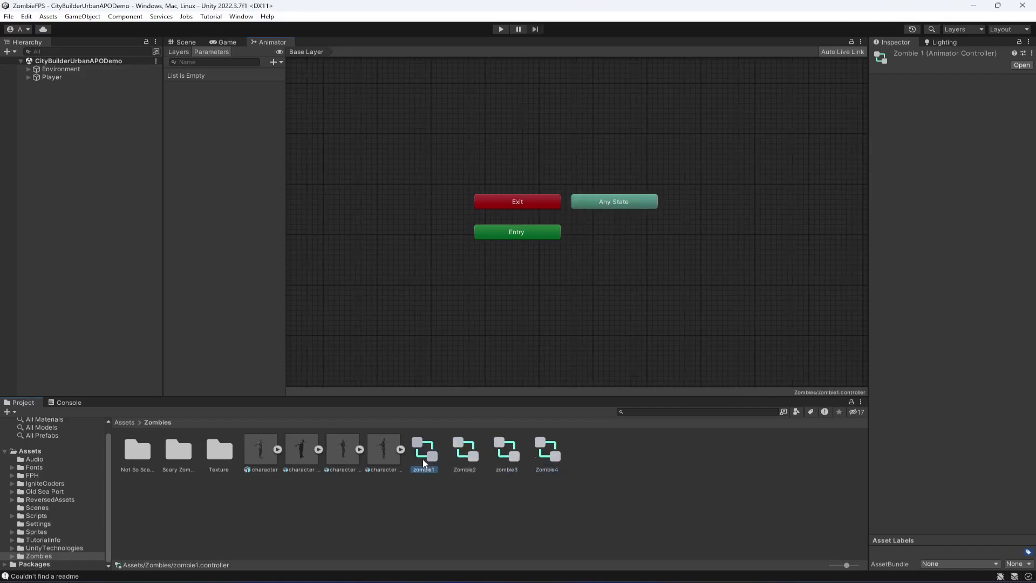
Look through the Texture and Scary Zombie Pack folders and check the rig settings of the running crawl animation and the character model.
{"action": "double_click", "coordinate": [220, 451]}
{"action": "left_click", "coordinate": [157, 422]}
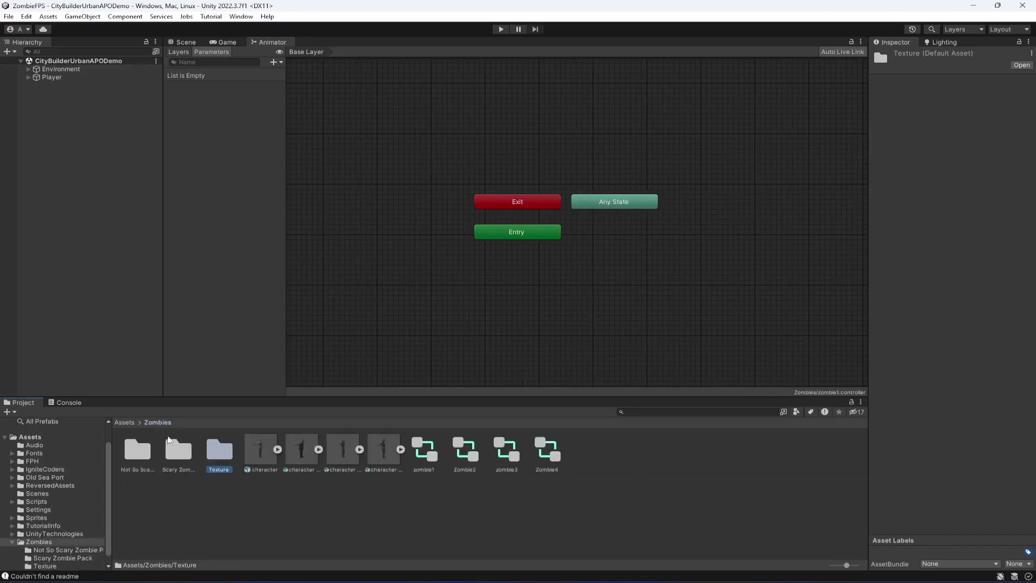
{"action": "double_click", "coordinate": [184, 455]}
{"action": "left_click", "coordinate": [138, 455]}
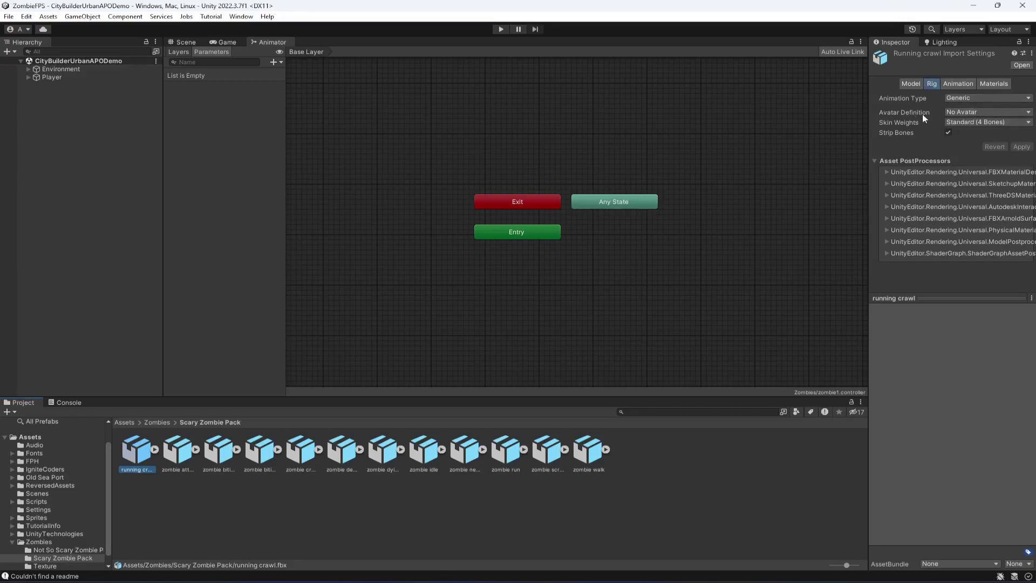
{"action": "left_click", "coordinate": [156, 422]}
{"action": "left_click", "coordinate": [262, 455]}
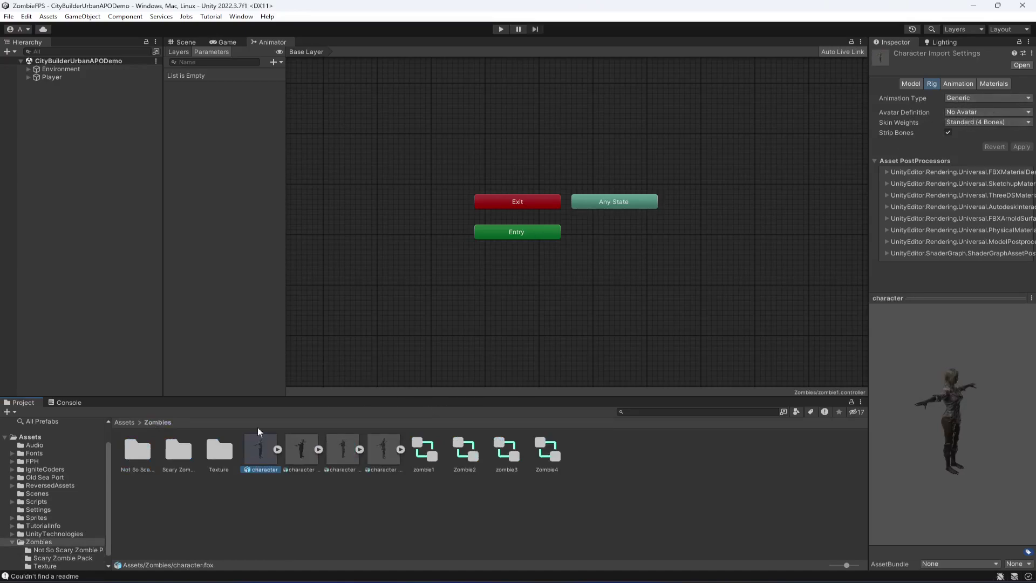
Preview the zombie attack animation from the Scary Zombie Pack on a character model, locking the Inspector for the preview and unlocking it at the end.
{"action": "left_click", "coordinate": [177, 453]}
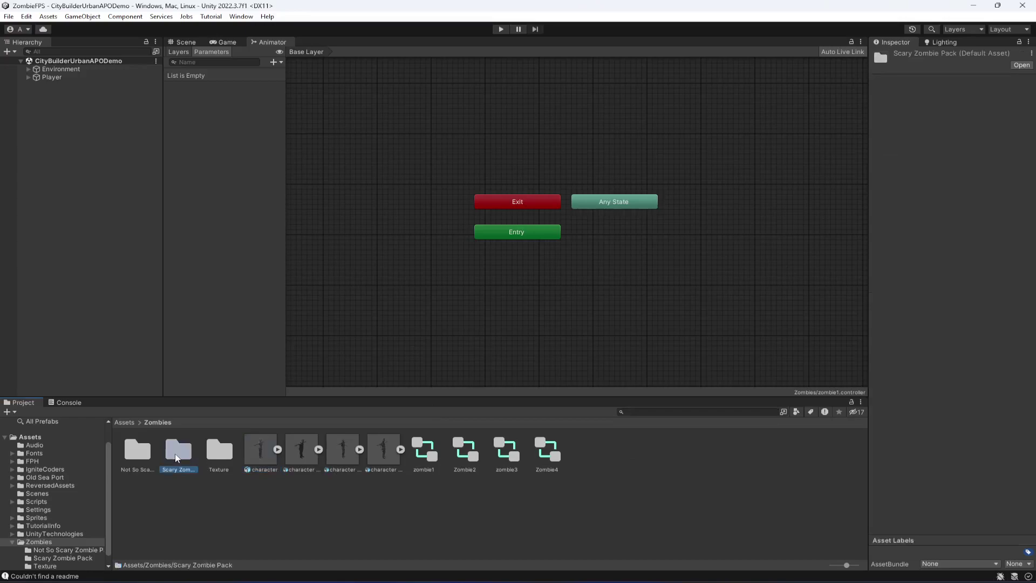
{"action": "double_click", "coordinate": [162, 456]}
{"action": "left_click", "coordinate": [163, 457]}
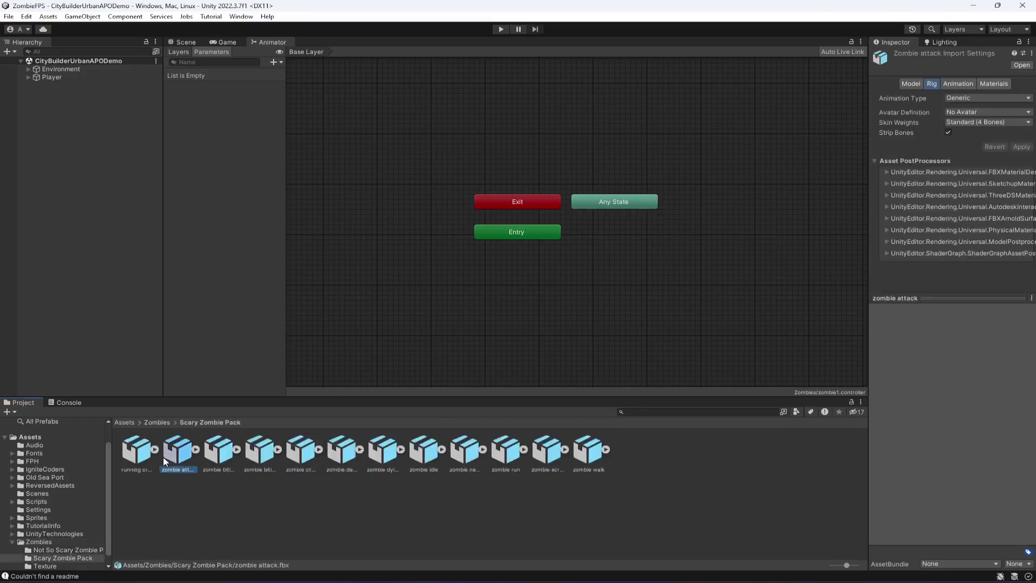
{"action": "left_click", "coordinate": [957, 83]}
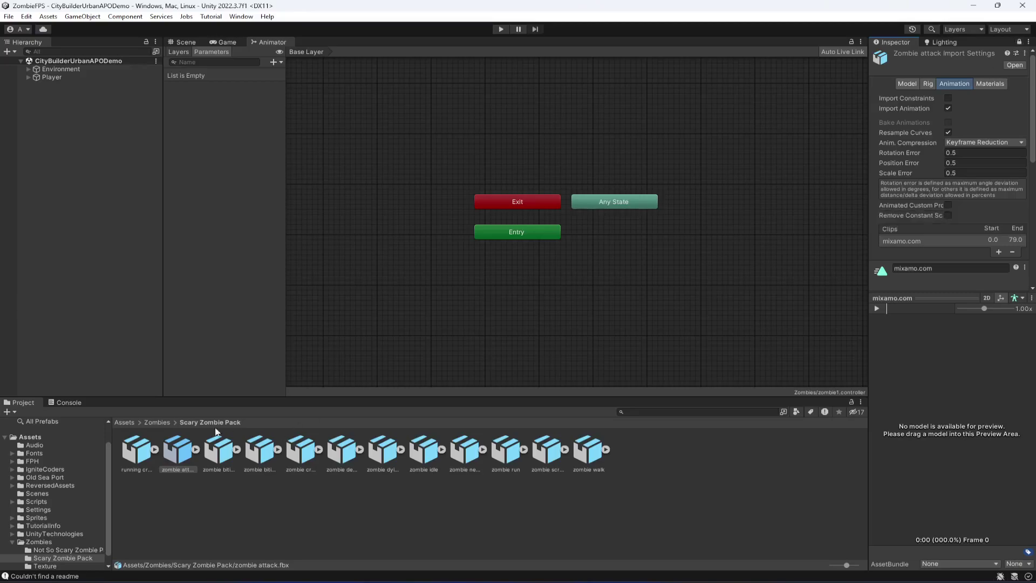
{"action": "left_click", "coordinate": [155, 423]}
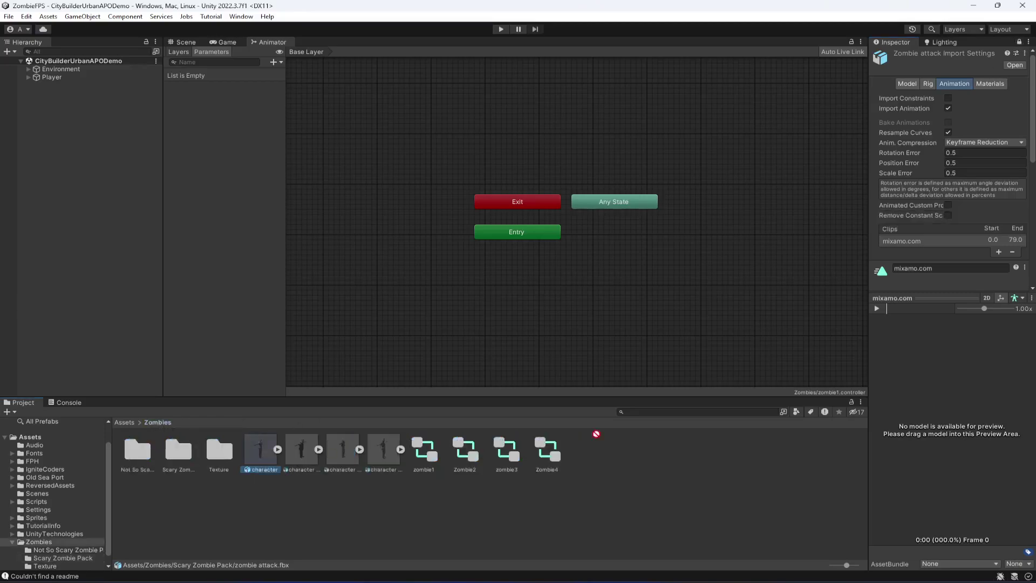
{"action": "left_click_drag", "start_coordinate": [596, 434], "coordinate": [940, 387]}
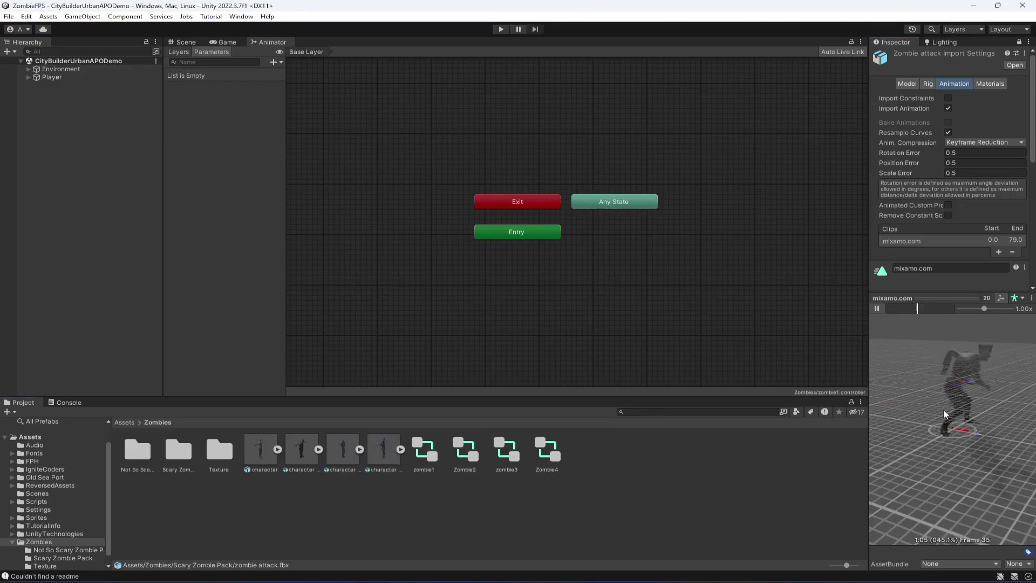
{"action": "left_click", "coordinate": [341, 522]}
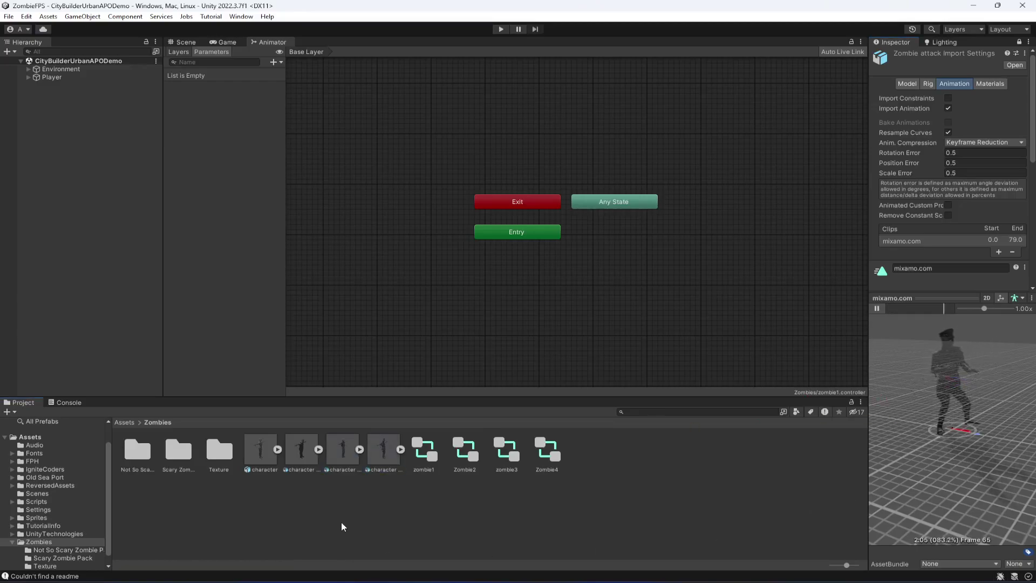
{"action": "left_click", "coordinate": [1017, 42]}
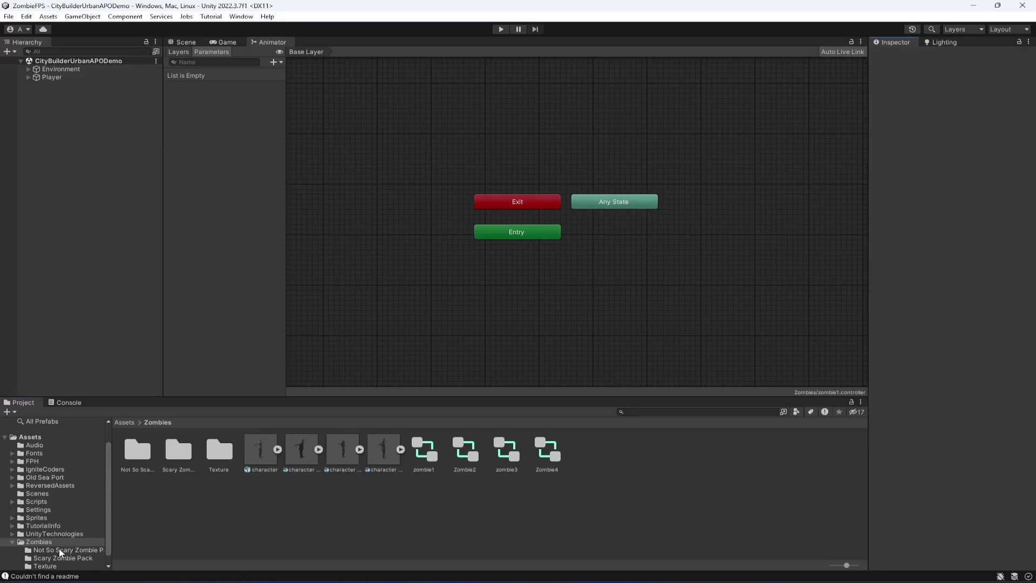
Place the first character model from the Zombies folder on the grassy road in the scene.
{"action": "left_click", "coordinate": [12, 542]}
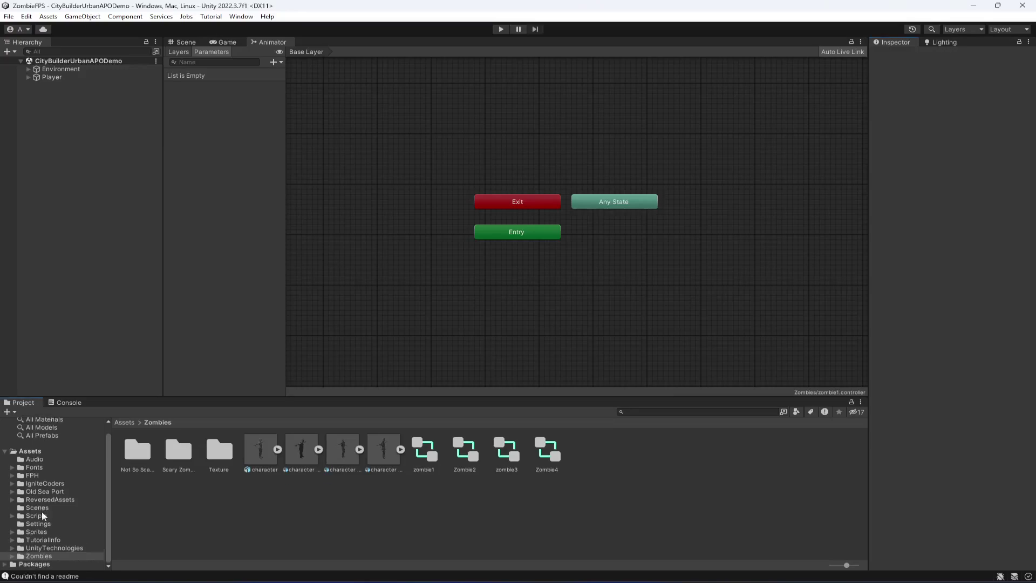
{"action": "left_click", "coordinate": [38, 516]}
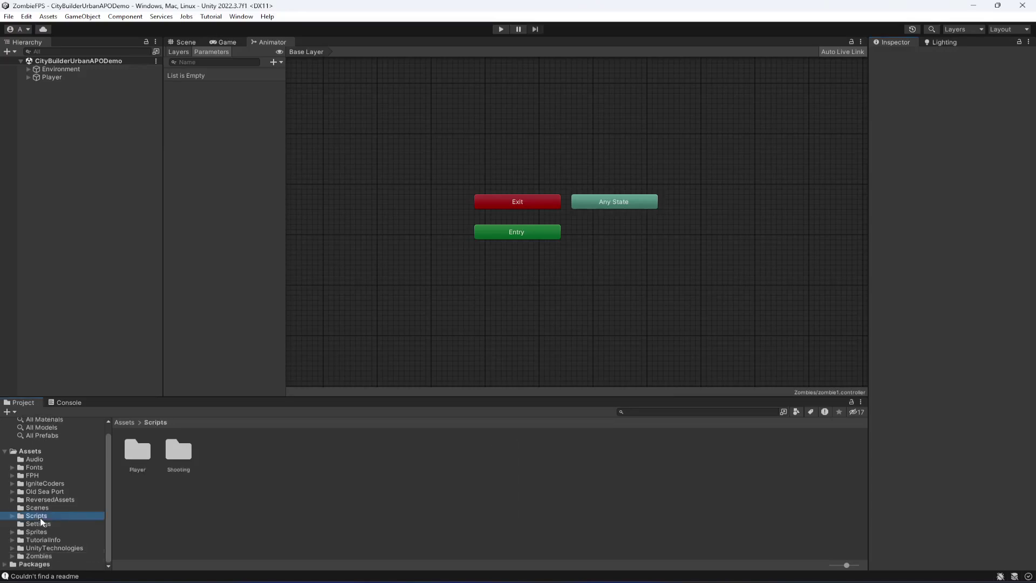
{"action": "left_click", "coordinate": [187, 43]}
{"action": "scroll", "coordinate": [608, 346], "scroll_direction": "up", "scroll_amount": 5}
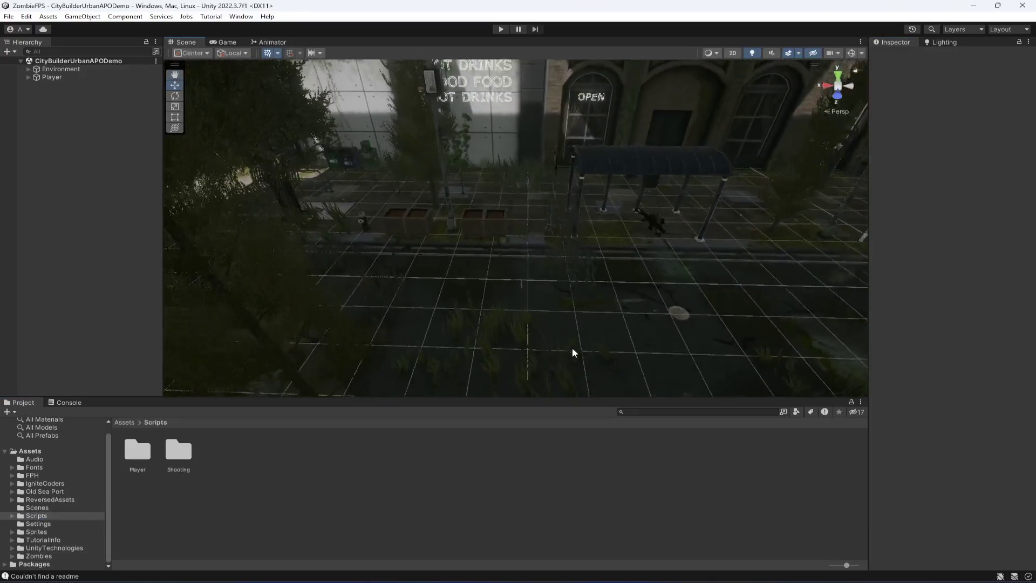
{"action": "right_click_drag", "start_coordinate": [573, 351], "coordinate": [647, 311]}
{"action": "scroll", "coordinate": [648, 312], "scroll_direction": "up", "scroll_amount": 6}
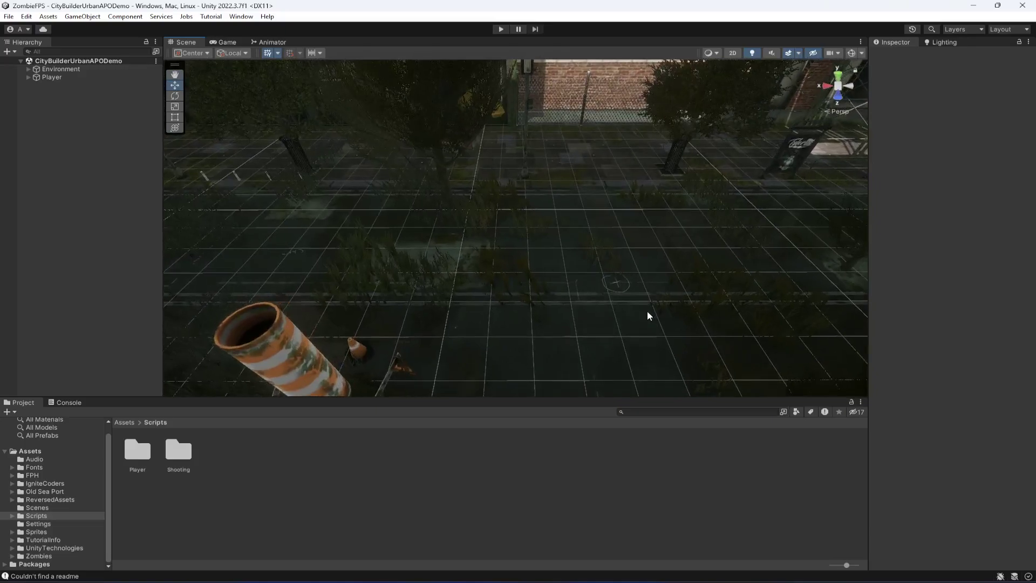
{"action": "left_click", "coordinate": [47, 556]}
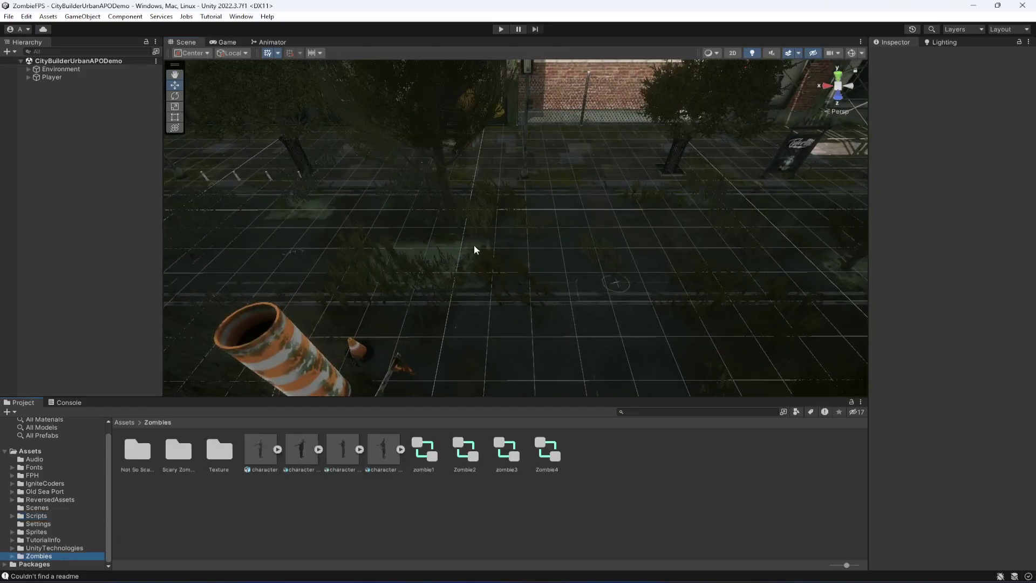
{"action": "right_click_drag", "start_coordinate": [474, 248], "coordinate": [529, 356]}
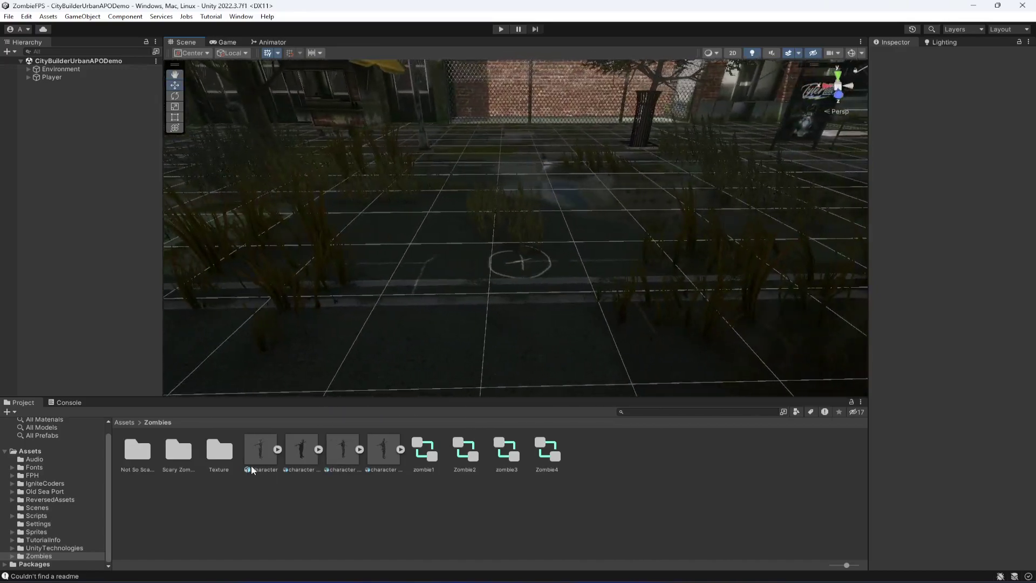
{"action": "left_click_drag", "start_coordinate": [261, 448], "coordinate": [525, 266]}
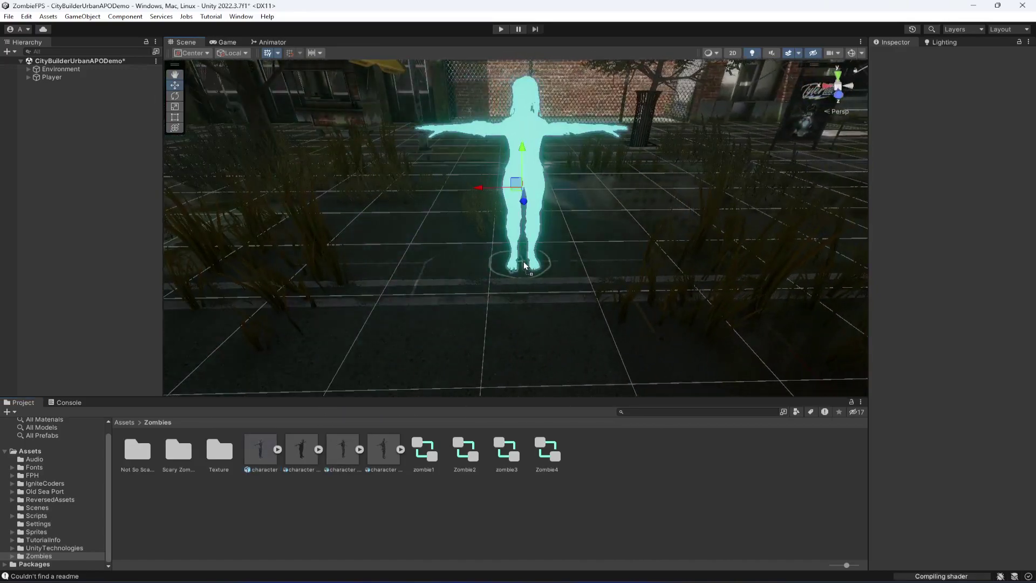
{"action": "right_click_drag", "start_coordinate": [524, 266], "coordinate": [594, 254]}
Unpack the character prefab instance in the scene completely.
{"action": "right_click", "coordinate": [60, 85]}
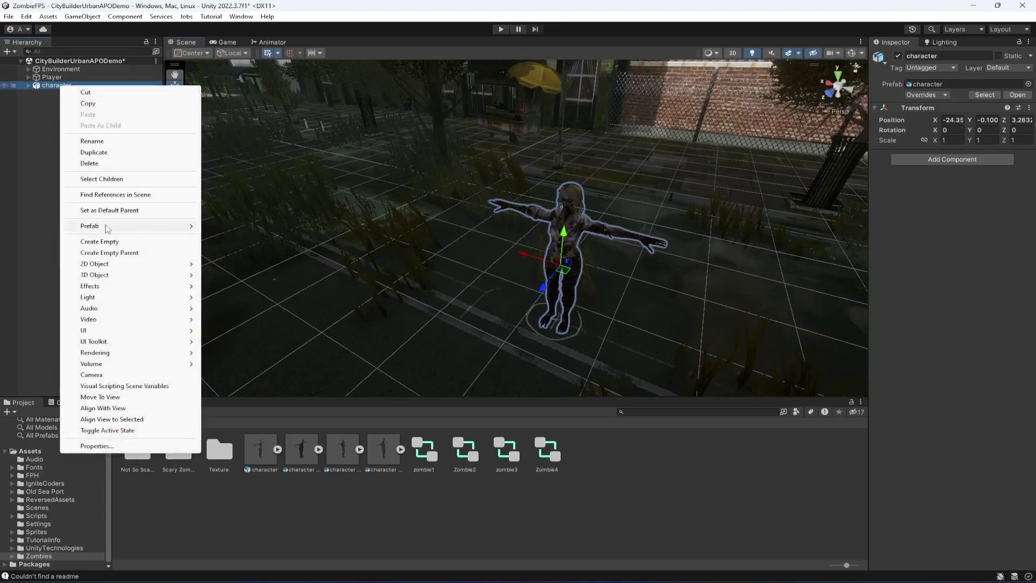
{"action": "mouse_move", "coordinate": [107, 228]}
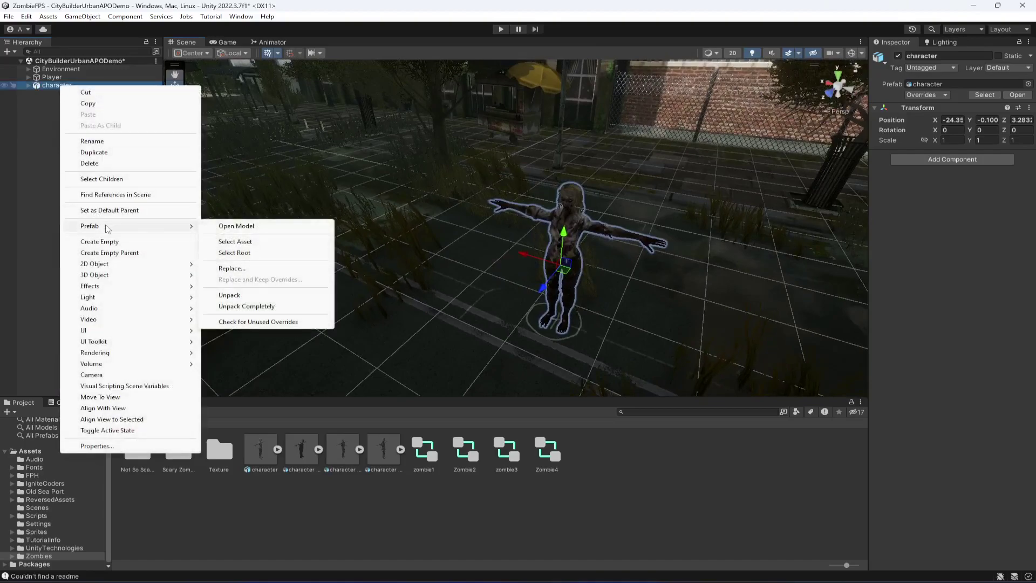
{"action": "left_click", "coordinate": [231, 308]}
Rename the unpacked character as Zombie1 and save the scene.
{"action": "left_click", "coordinate": [961, 57]}
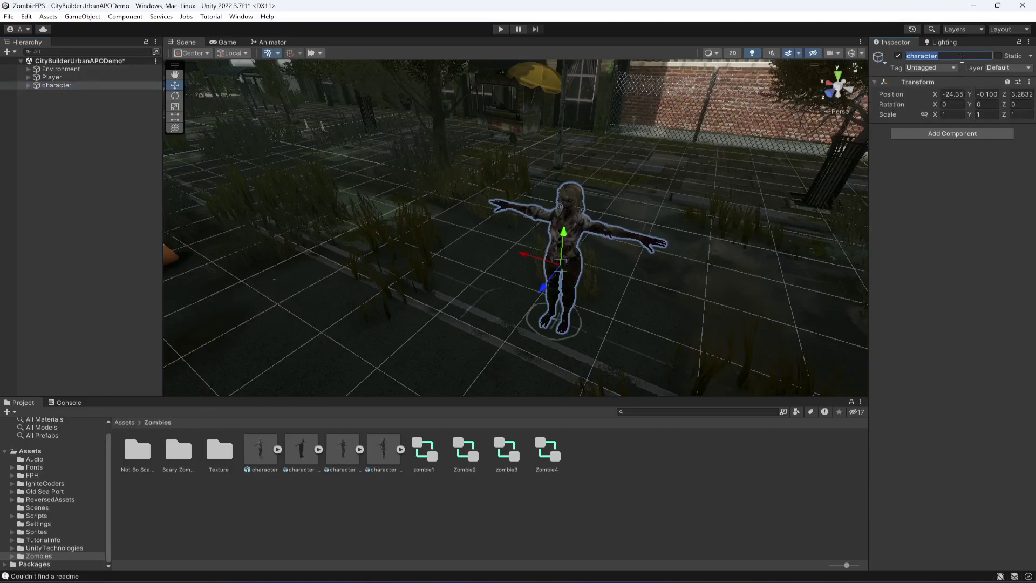
{"action": "type", "text": "Zombie"}
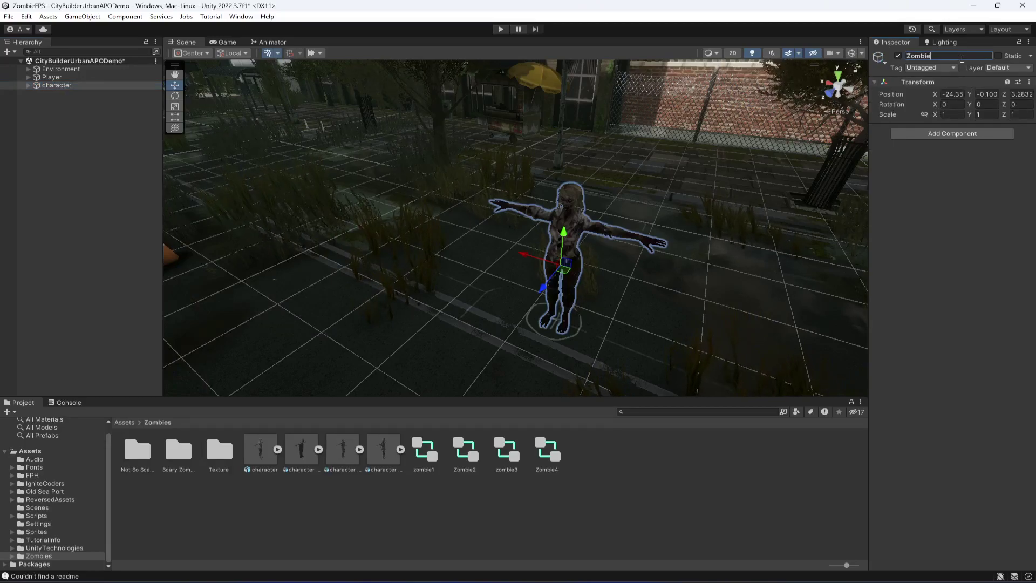
{"action": "type", "text": "1"}
{"action": "key", "text": "Return"}
{"action": "key", "text": "ctrl+s"}
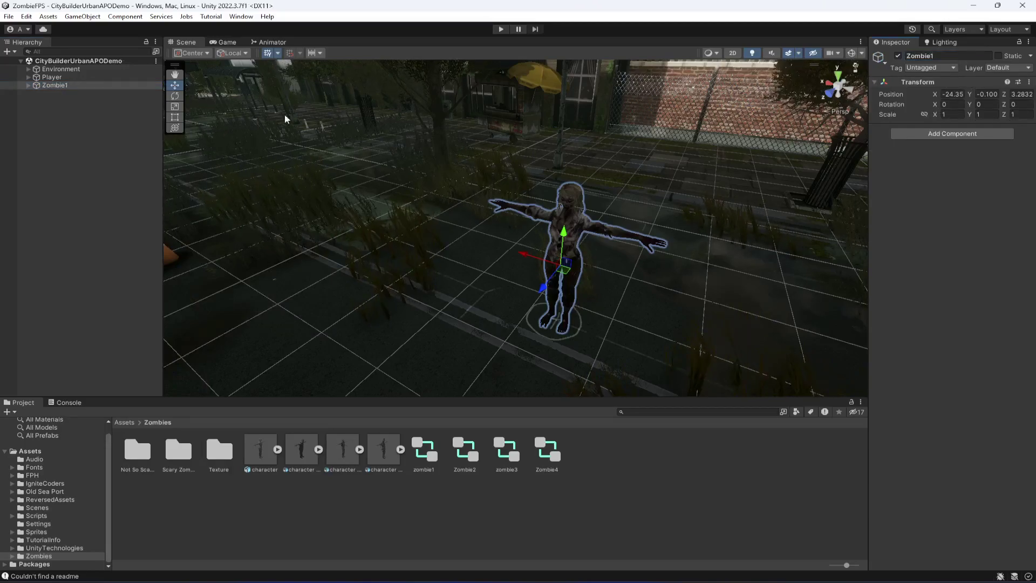
Install the AI Navigation 1.1.4 package from the Unity Registry and close the Package Manager.
{"action": "right_click_drag", "start_coordinate": [372, 263], "coordinate": [584, 267]}
{"action": "scroll", "coordinate": [584, 267], "scroll_direction": "down", "scroll_amount": 4}
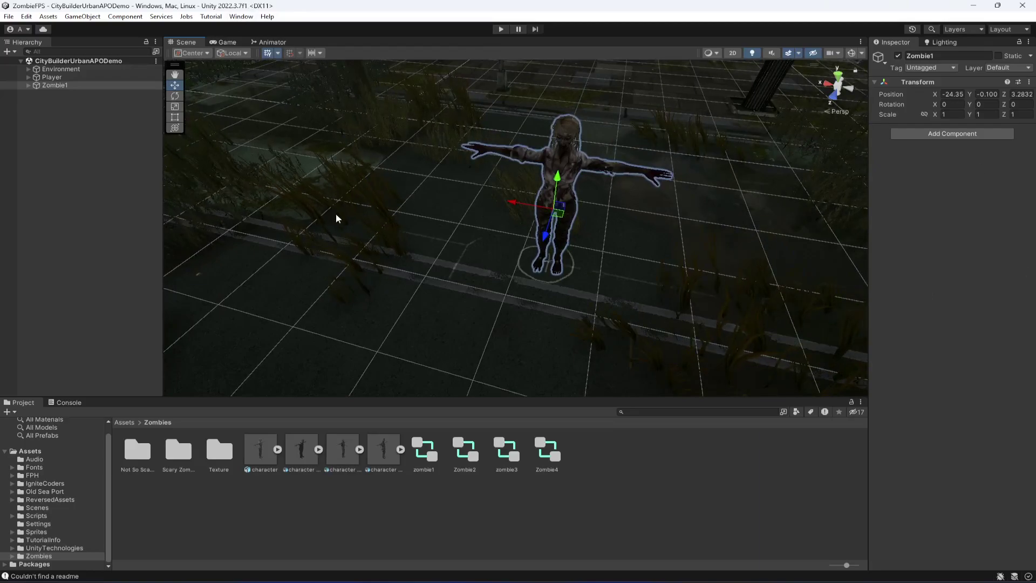
{"action": "left_click", "coordinate": [242, 17]}
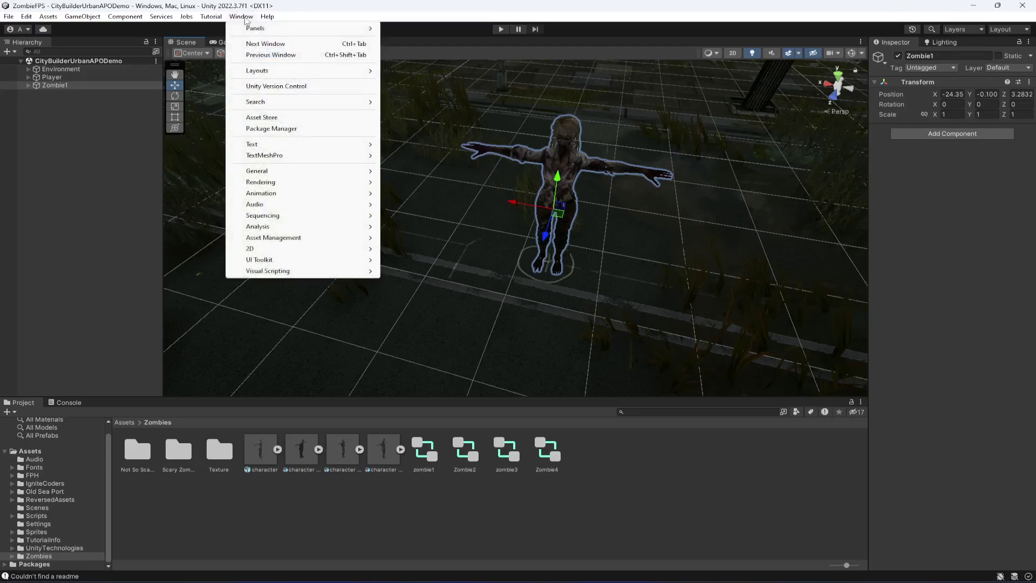
{"action": "left_click", "coordinate": [275, 129]}
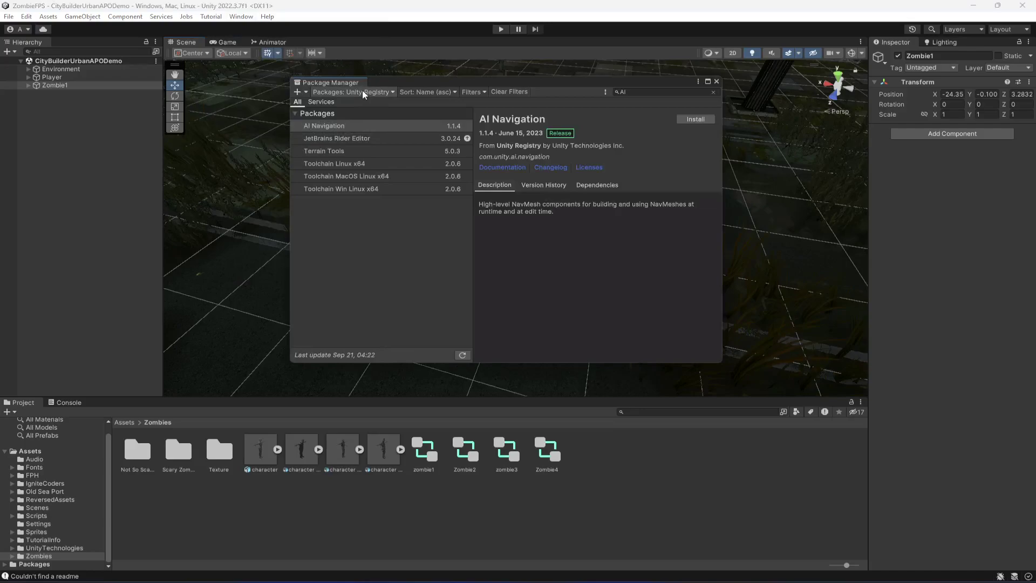
{"action": "left_click", "coordinate": [363, 93]}
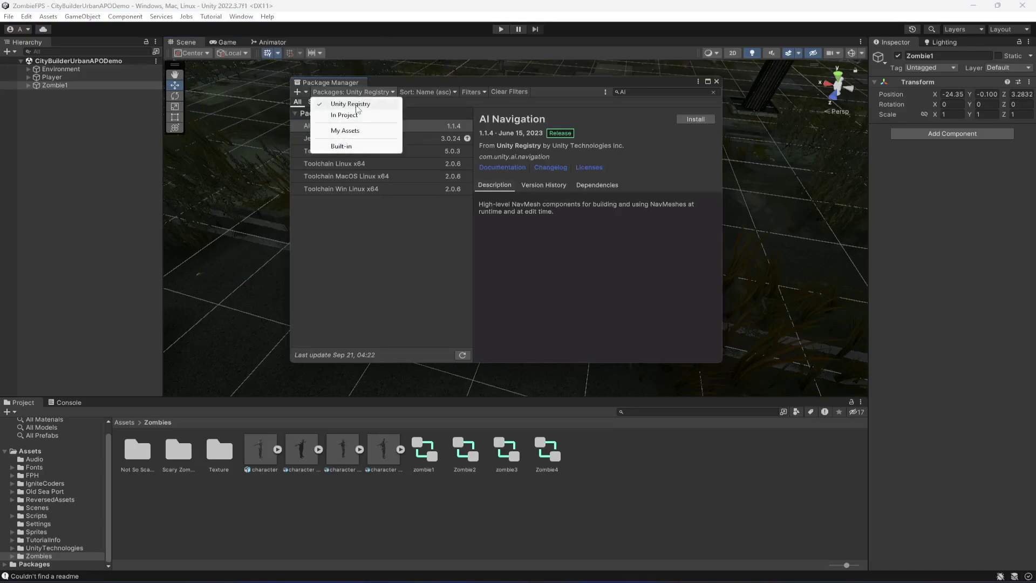
{"action": "left_click", "coordinate": [355, 105]}
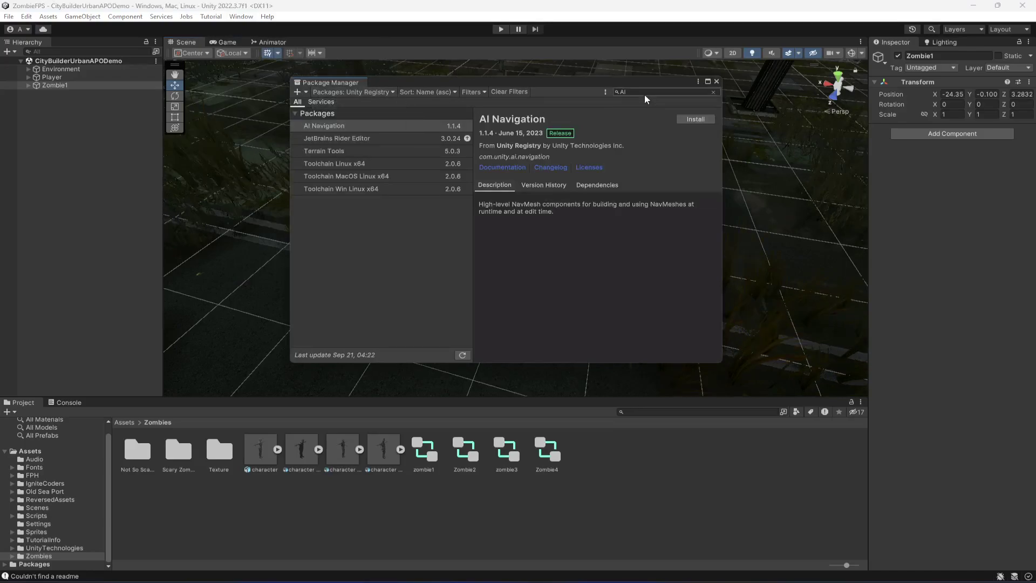
{"action": "left_click", "coordinate": [677, 93]}
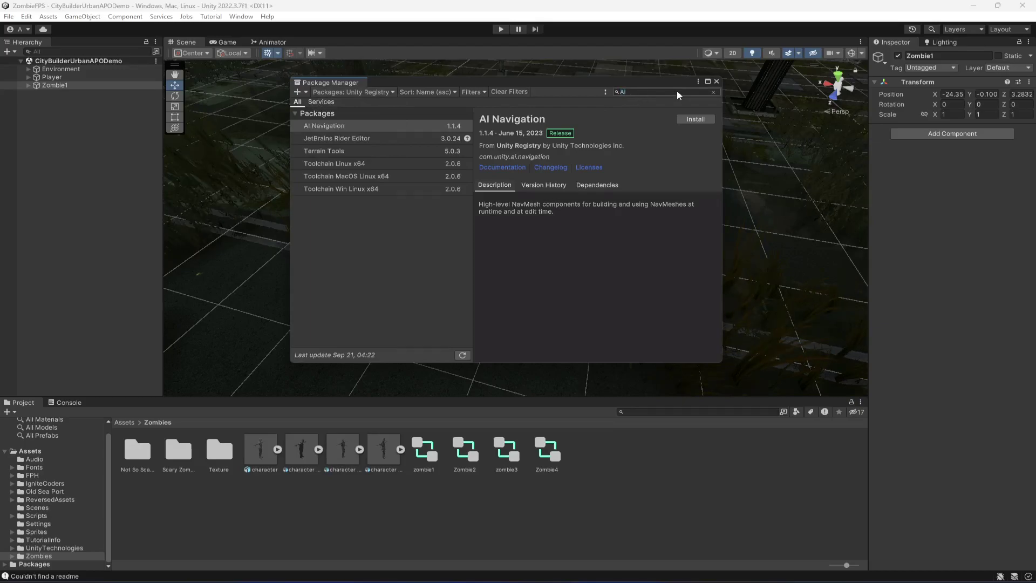
{"action": "left_click", "coordinate": [348, 125]}
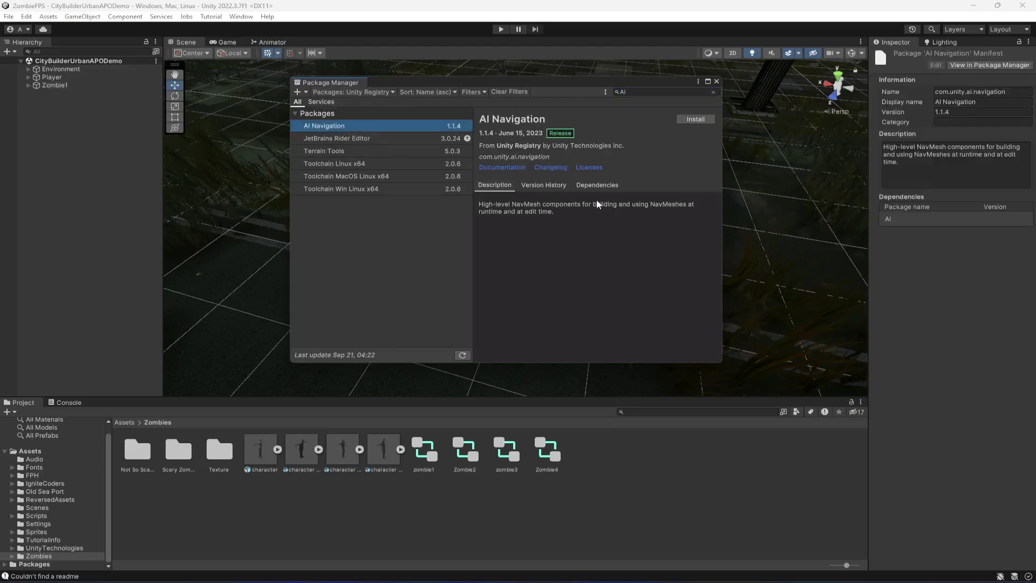
{"action": "left_click", "coordinate": [682, 120]}
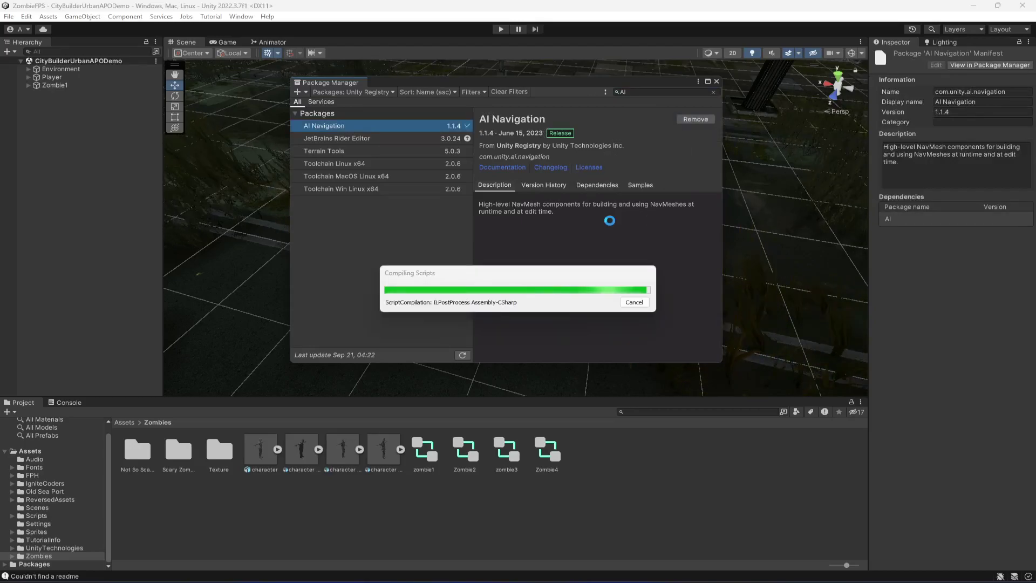
{"action": "left_click", "coordinate": [717, 81]}
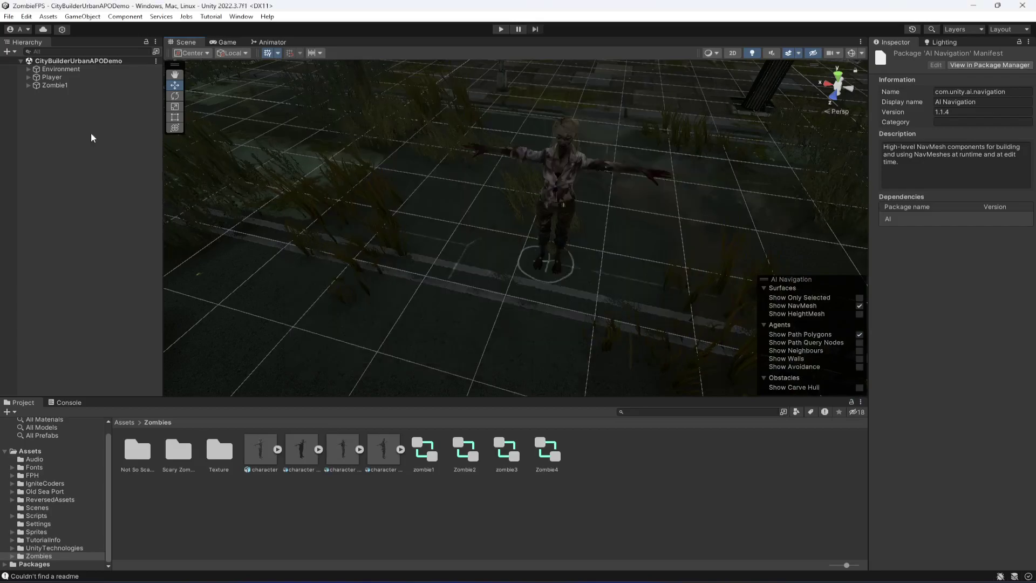
Search the components that can be added to Zombie1 for "nav" and review the navigation options without adding one.
{"action": "left_click", "coordinate": [65, 85]}
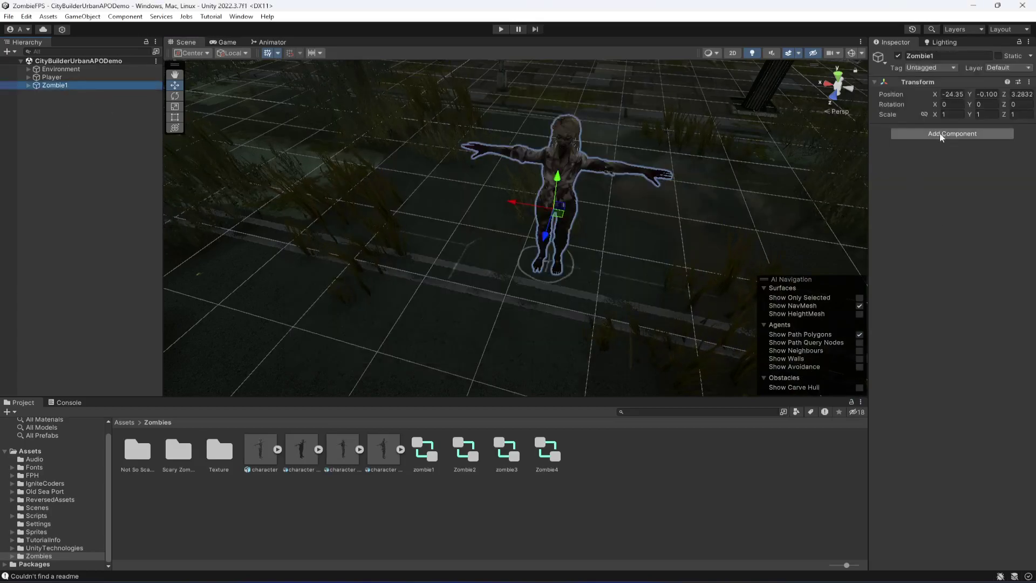
{"action": "left_click", "coordinate": [962, 135]}
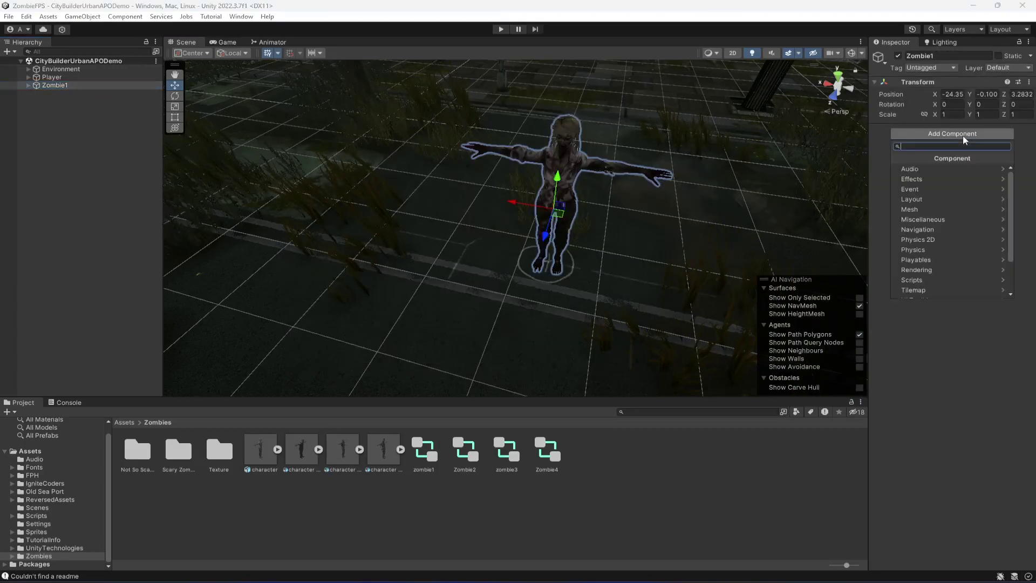
{"action": "type", "text": "nav"}
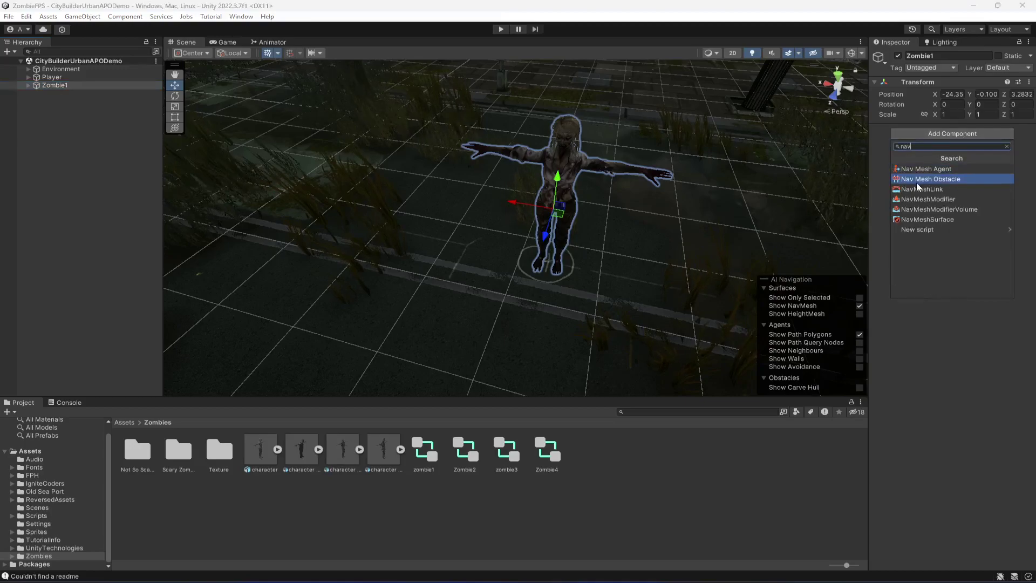
{"action": "left_click", "coordinate": [966, 373]}
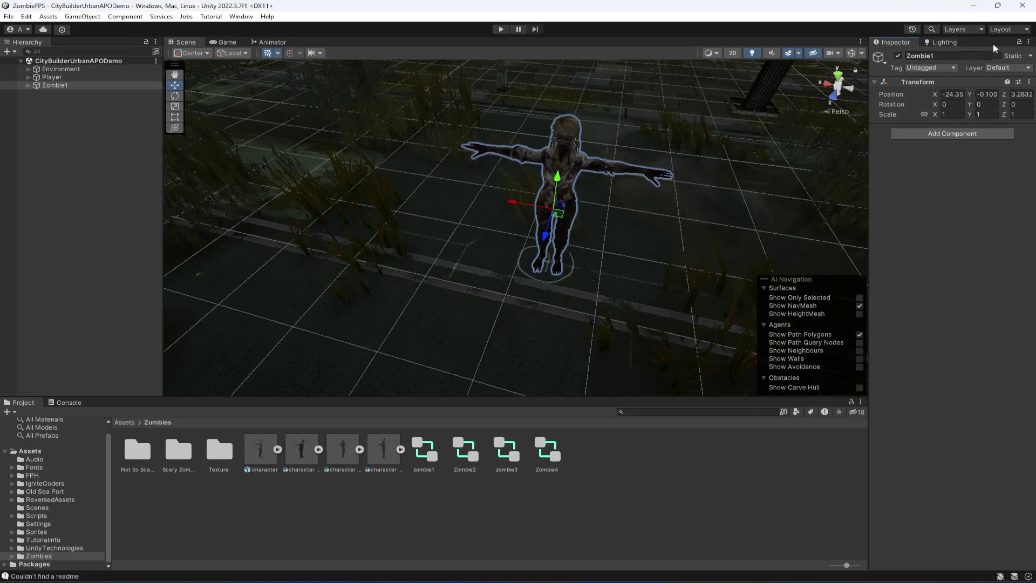
Open the AI Navigation window and dock it alongside the Inspector and Lighting windows.
{"action": "left_click", "coordinate": [241, 16]}
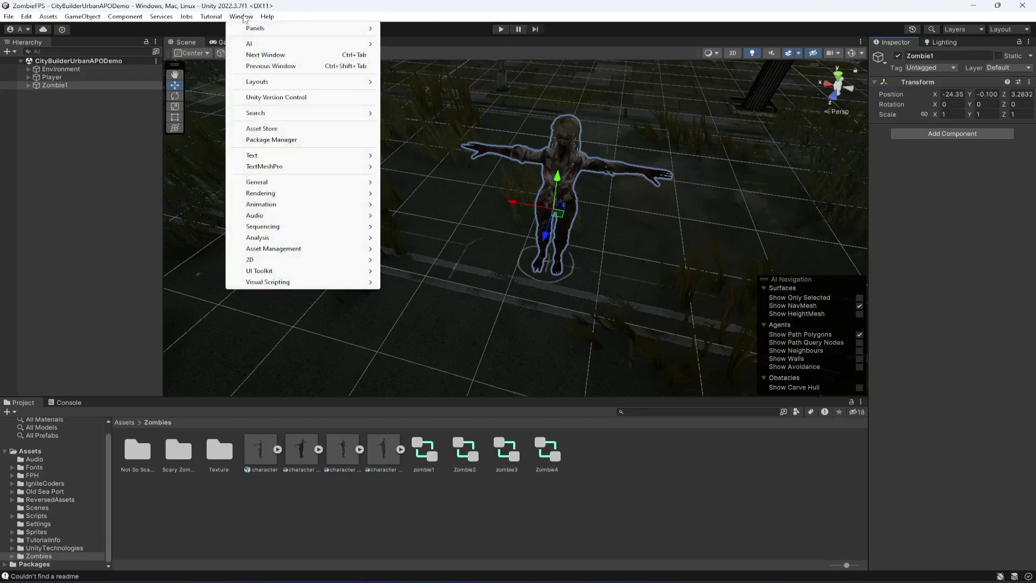
{"action": "mouse_move", "coordinate": [261, 46]}
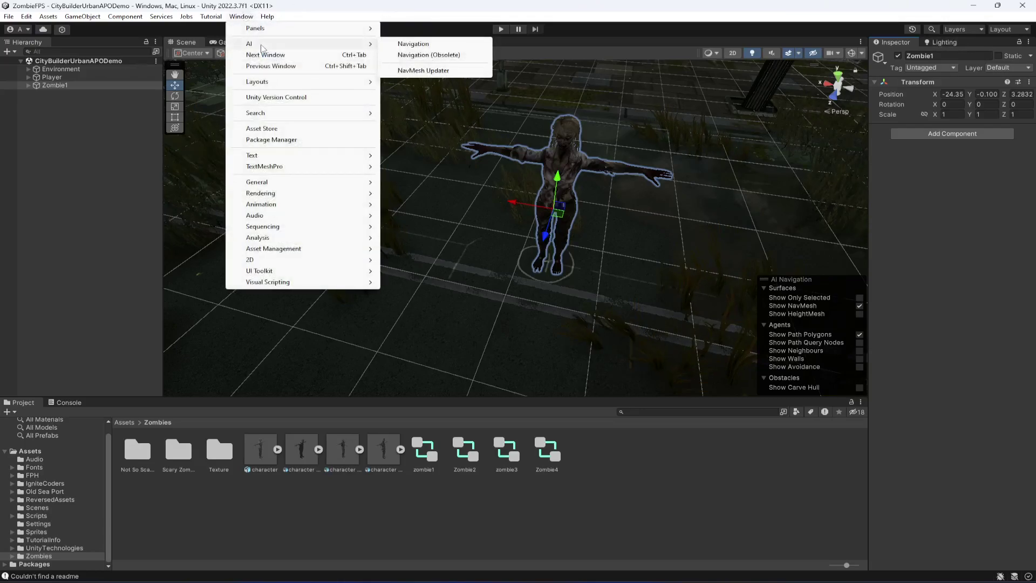
{"action": "left_click", "coordinate": [441, 44]}
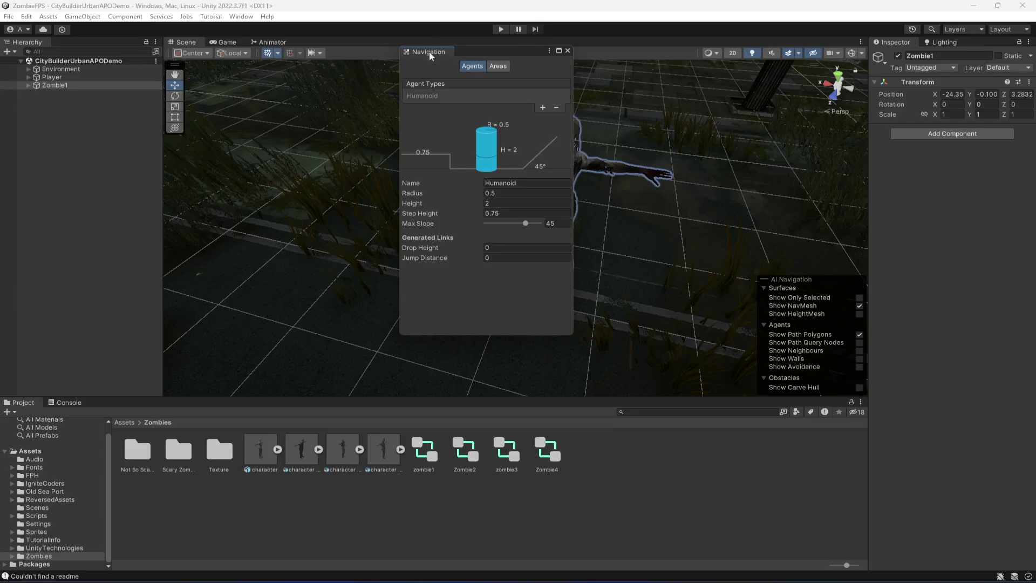
{"action": "left_click_drag", "start_coordinate": [429, 51], "coordinate": [978, 46]}
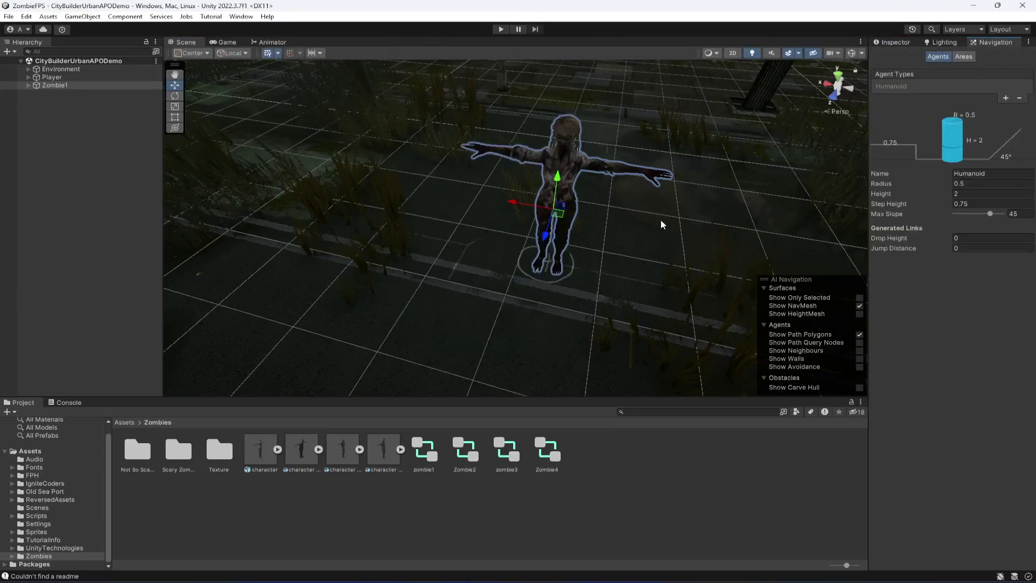
Deselect Zombie1 and open the Navigation (Obsolete) window at its bake settings.
{"action": "right_click_drag", "start_coordinate": [654, 238], "coordinate": [602, 181]}
{"action": "scroll", "coordinate": [602, 182], "scroll_direction": "down", "scroll_amount": 3}
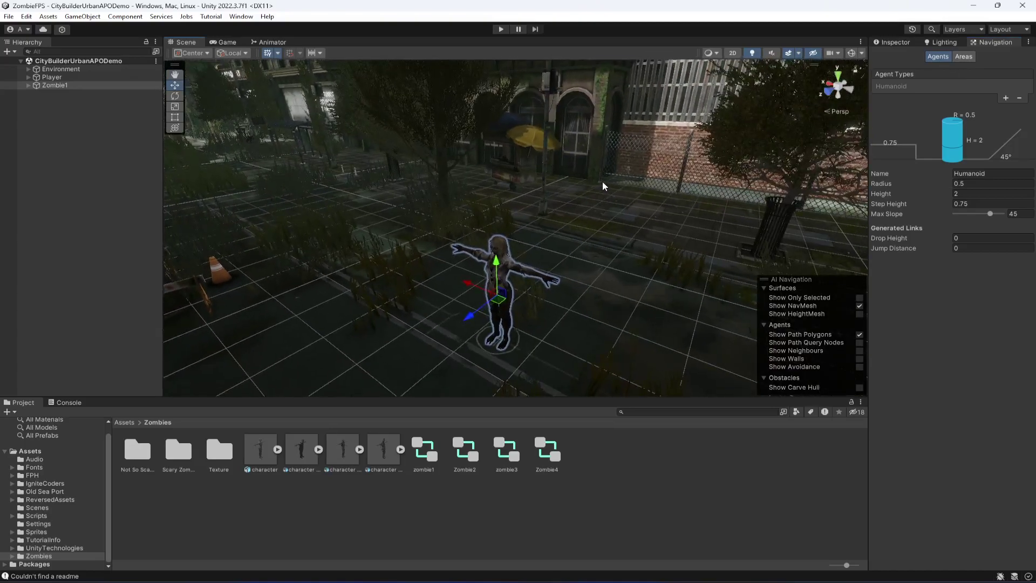
{"action": "left_click", "coordinate": [602, 180]}
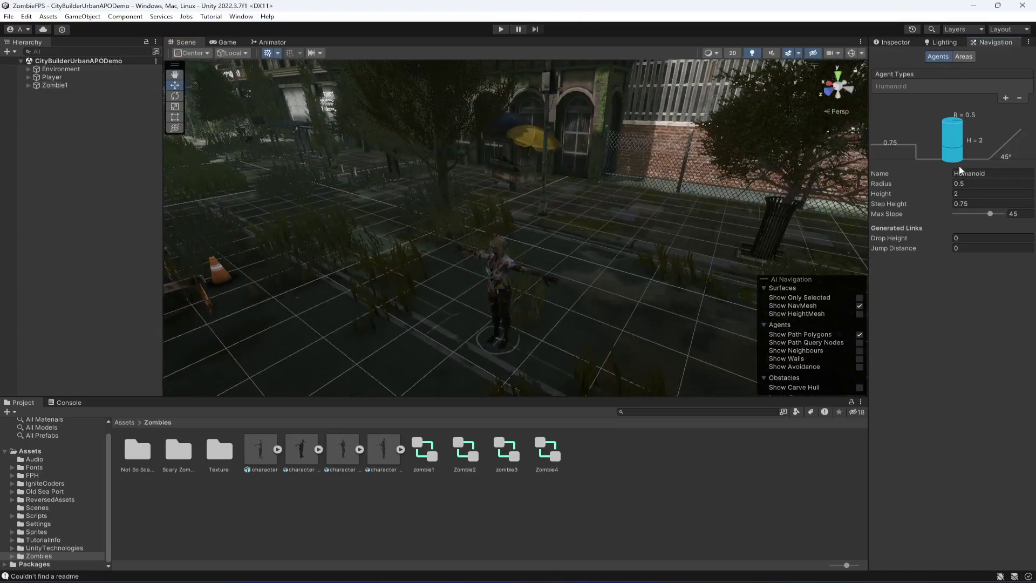
{"action": "left_click", "coordinate": [243, 17]}
{"action": "mouse_move", "coordinate": [319, 46]}
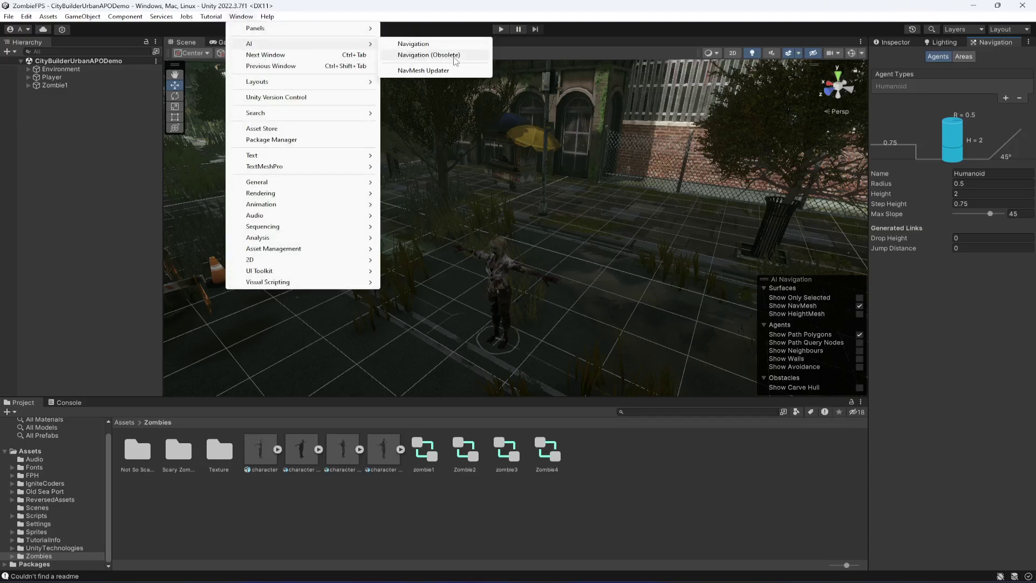
{"action": "left_click", "coordinate": [418, 55]}
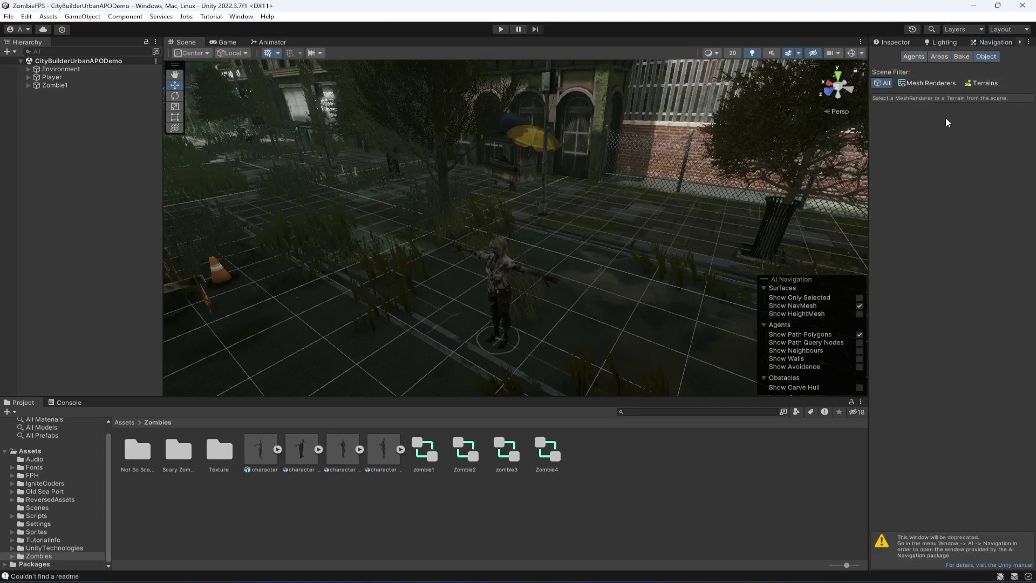
{"action": "left_click", "coordinate": [961, 57]}
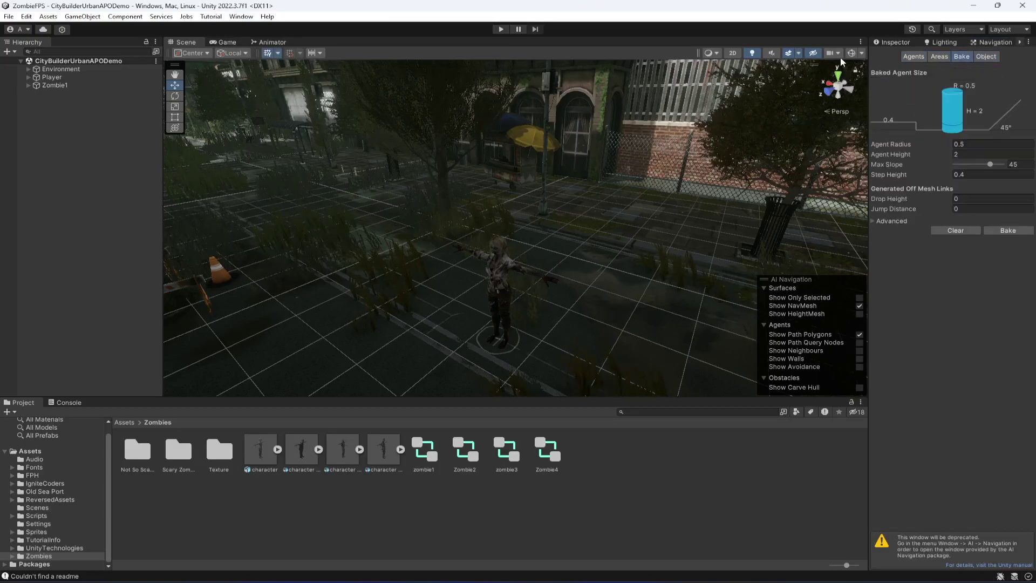
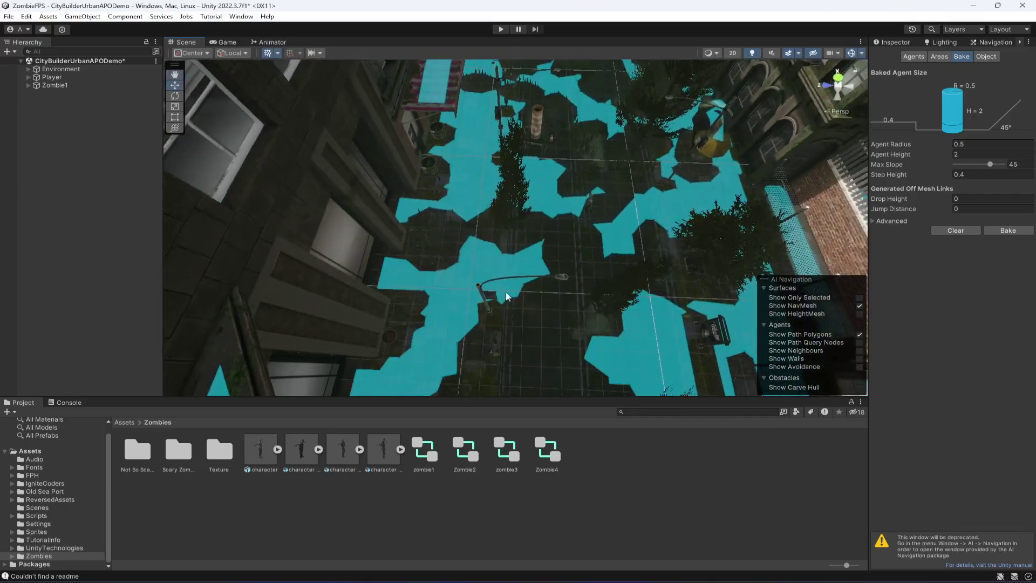
Examine the gaps in the baked NavMesh along the street and pick a weed clump growing in one of them.
{"action": "scroll", "coordinate": [461, 289], "scroll_direction": "up", "scroll_amount": 4}
{"action": "left_click_drag", "start_coordinate": [482, 289], "coordinate": [575, 281], "text": "alt"}
{"action": "scroll", "coordinate": [575, 283], "scroll_direction": "up", "scroll_amount": 4}
{"action": "scroll", "coordinate": [576, 283], "scroll_direction": "up", "scroll_amount": 10}
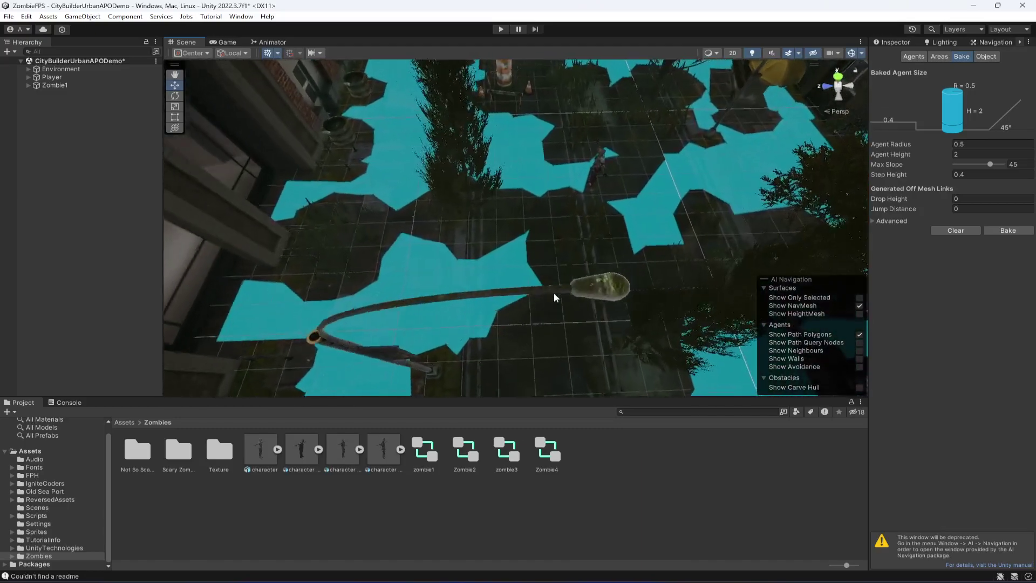
{"action": "scroll", "coordinate": [554, 293], "scroll_direction": "up", "scroll_amount": 3}
{"action": "left_click_drag", "start_coordinate": [551, 296], "coordinate": [467, 228], "text": "alt"}
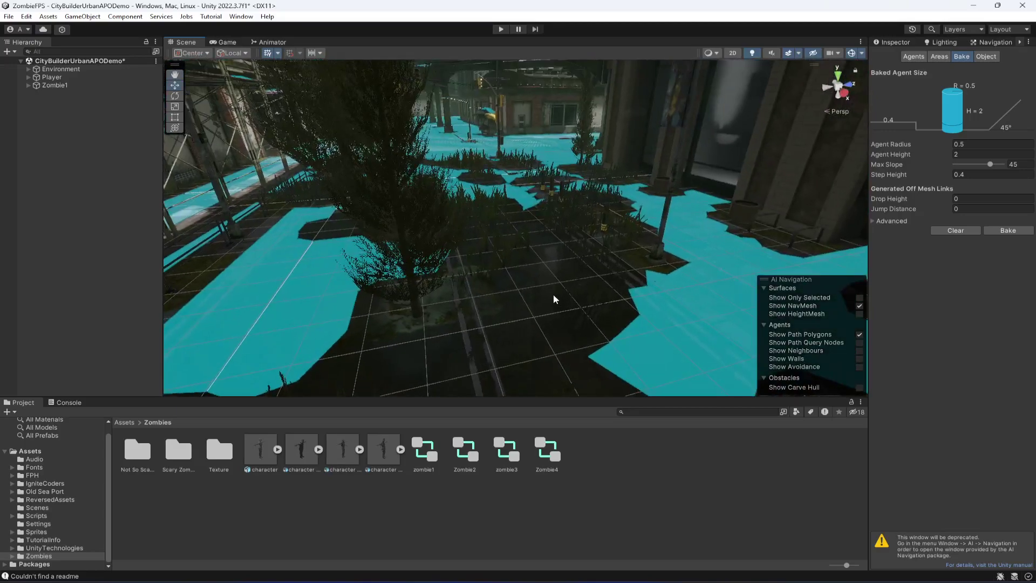
{"action": "left_click_drag", "start_coordinate": [553, 294], "coordinate": [584, 322], "text": "alt"}
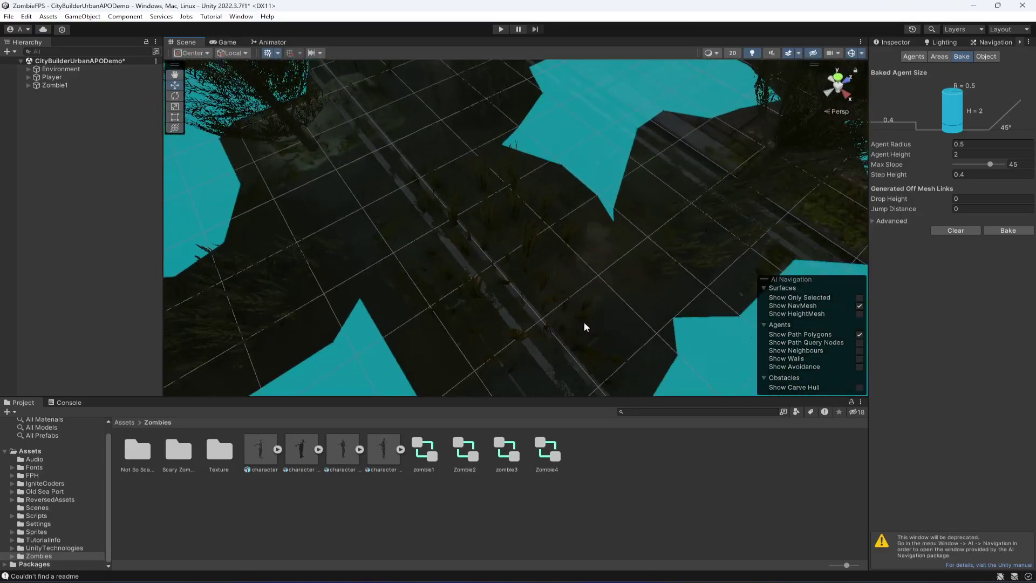
{"action": "left_click", "coordinate": [532, 243]}
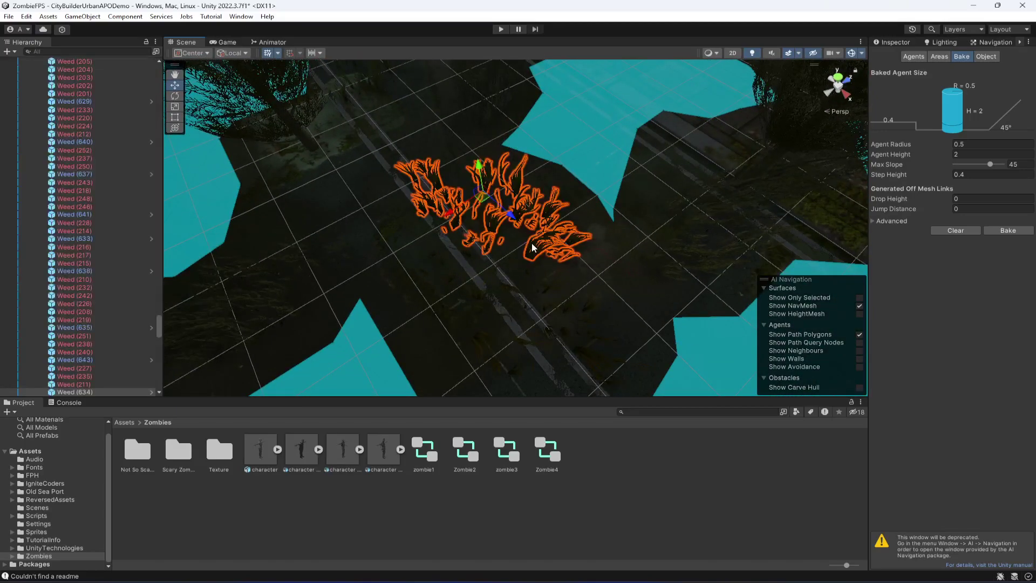
{"action": "left_click_drag", "start_coordinate": [556, 270], "coordinate": [481, 258], "text": "alt"}
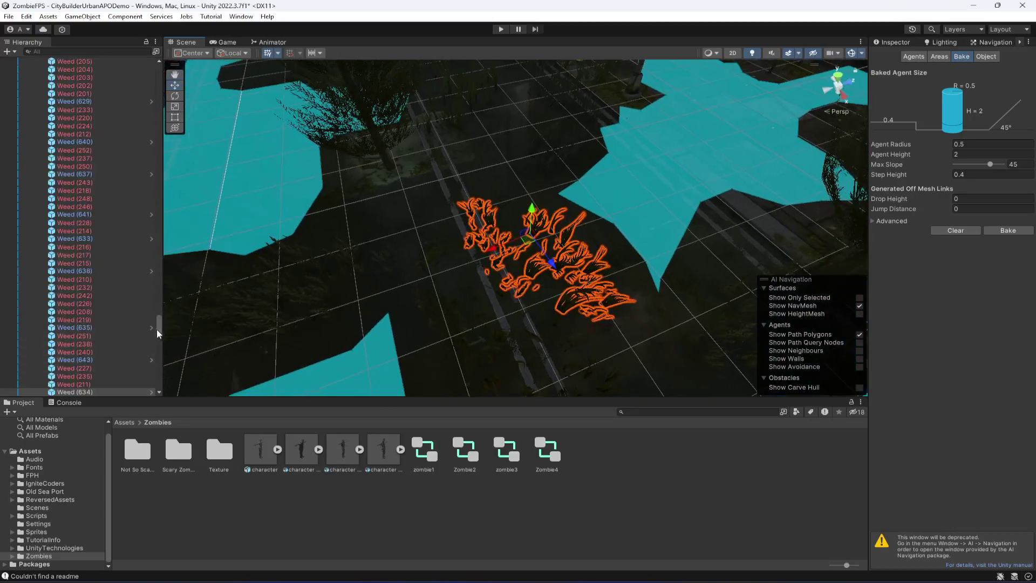
Locate the weed objects under Trees and grass and filter the scene objects by "weed".
{"action": "left_click_drag", "start_coordinate": [161, 334], "coordinate": [165, 249]}
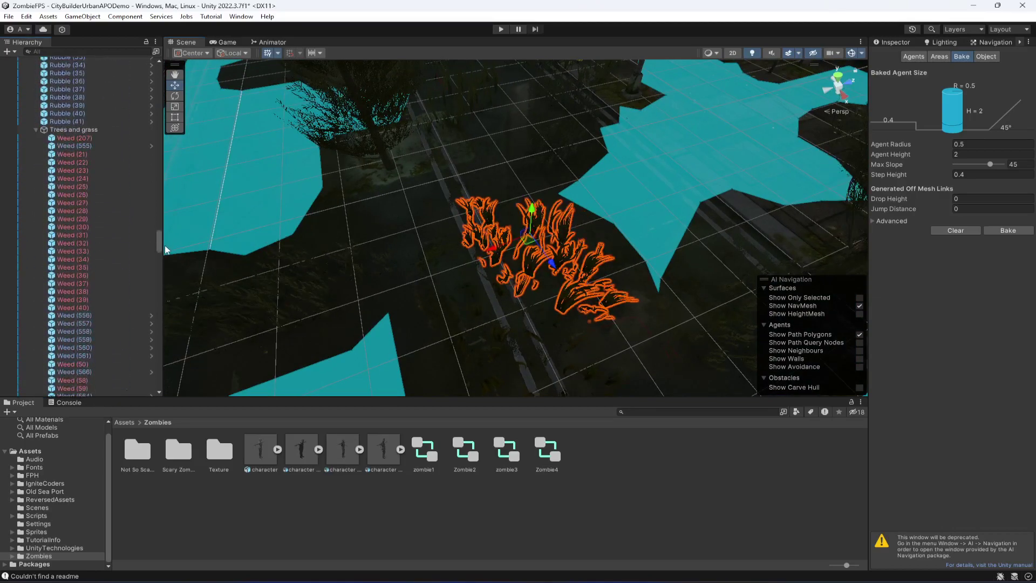
{"action": "left_click", "coordinate": [69, 137]}
{"action": "left_click", "coordinate": [76, 50]}
{"action": "type", "text": "w"}
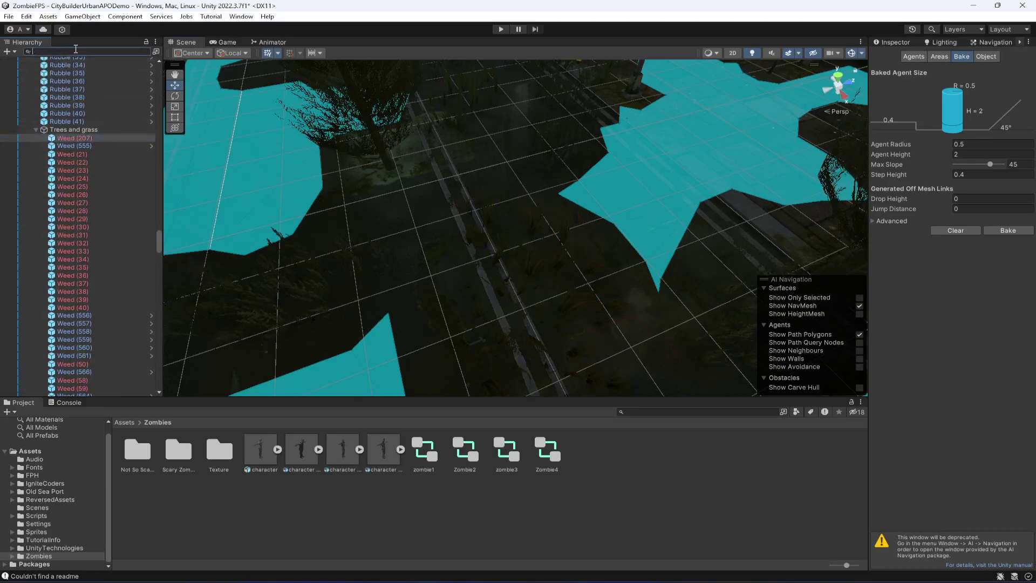
{"action": "type", "text": "eed"}
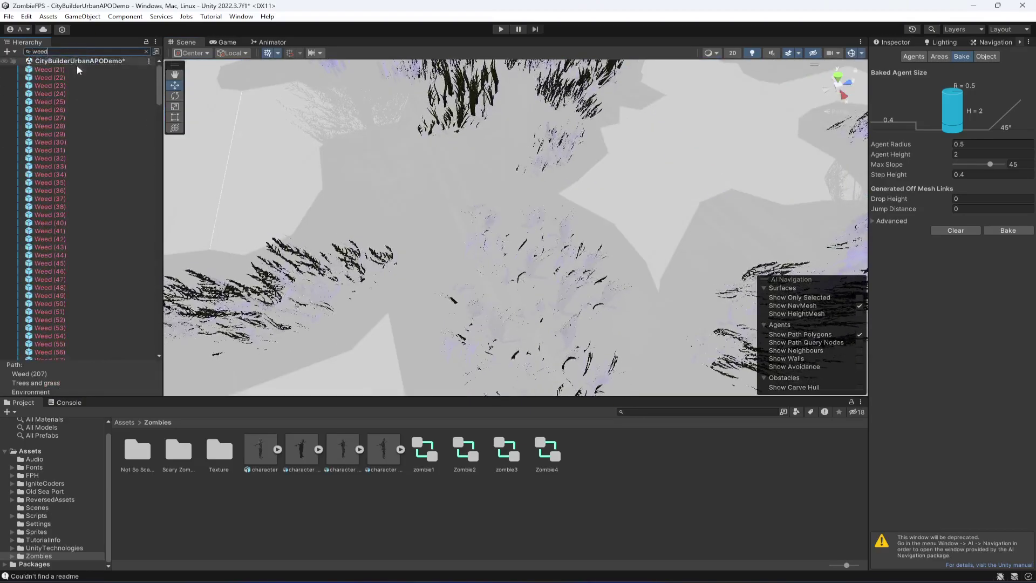
Select all weed objects from Weed (21) to Weed (644), delete them and clear the search filter.
{"action": "left_click", "coordinate": [80, 70]}
{"action": "left_click_drag", "start_coordinate": [160, 81], "coordinate": [160, 362]}
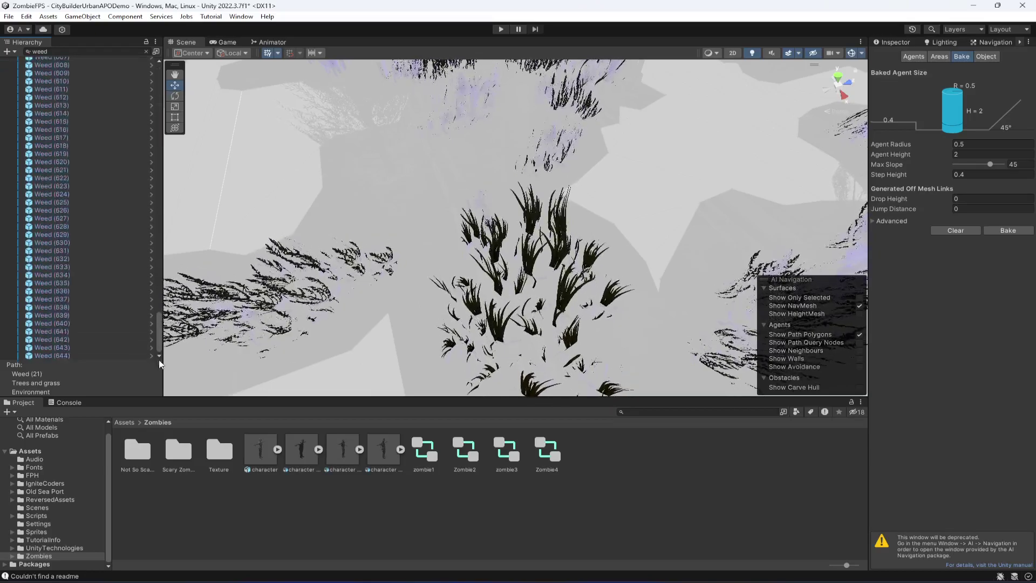
{"action": "left_click", "coordinate": [41, 352], "text": "shift"}
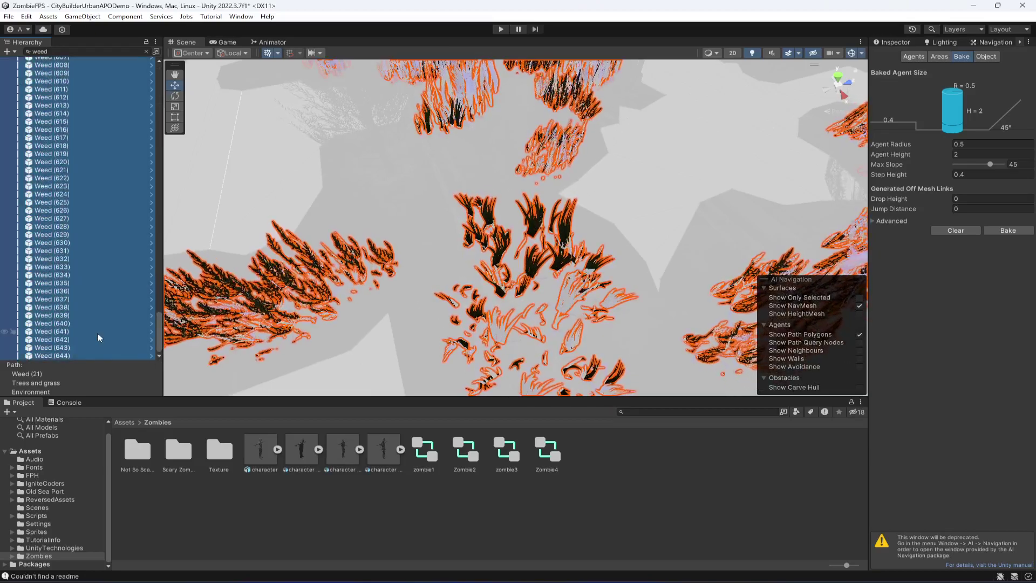
{"action": "key", "text": "Delete"}
{"action": "left_click", "coordinate": [146, 52]}
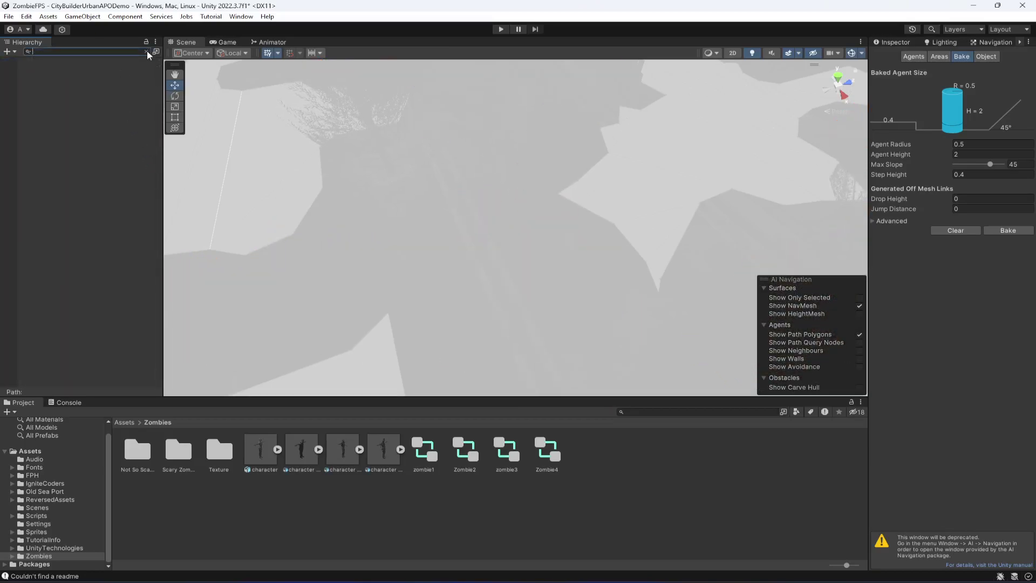
Collapse the Environment group and rebake the NavMesh with agent radius 0.5, height 2, max slope 45 and step height 0.4.
{"action": "left_click", "coordinate": [29, 70]}
{"action": "right_click_drag", "start_coordinate": [666, 268], "coordinate": [567, 300]}
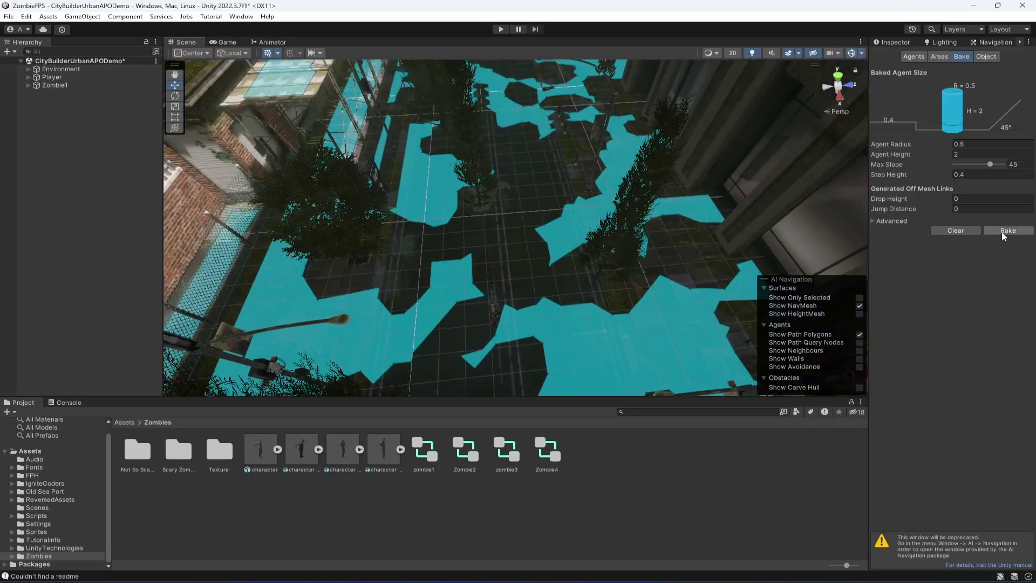
{"action": "left_click", "coordinate": [1003, 230]}
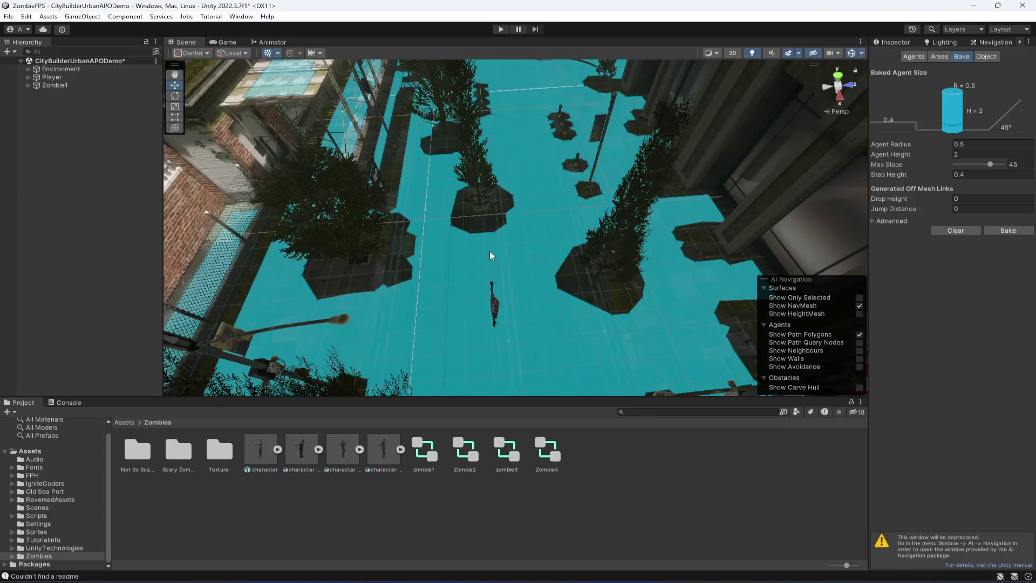
Examine the rebaked NavMesh coverage along the street, around the trees and at the zombie's feet.
{"action": "right_click_drag", "start_coordinate": [637, 241], "coordinate": [377, 302]}
{"action": "middle_click_drag", "start_coordinate": [755, 244], "coordinate": [673, 242]}
{"action": "left_click_drag", "start_coordinate": [673, 239], "coordinate": [520, 297], "text": "alt"}
{"action": "scroll", "coordinate": [520, 296], "scroll_direction": "up", "scroll_amount": 10}
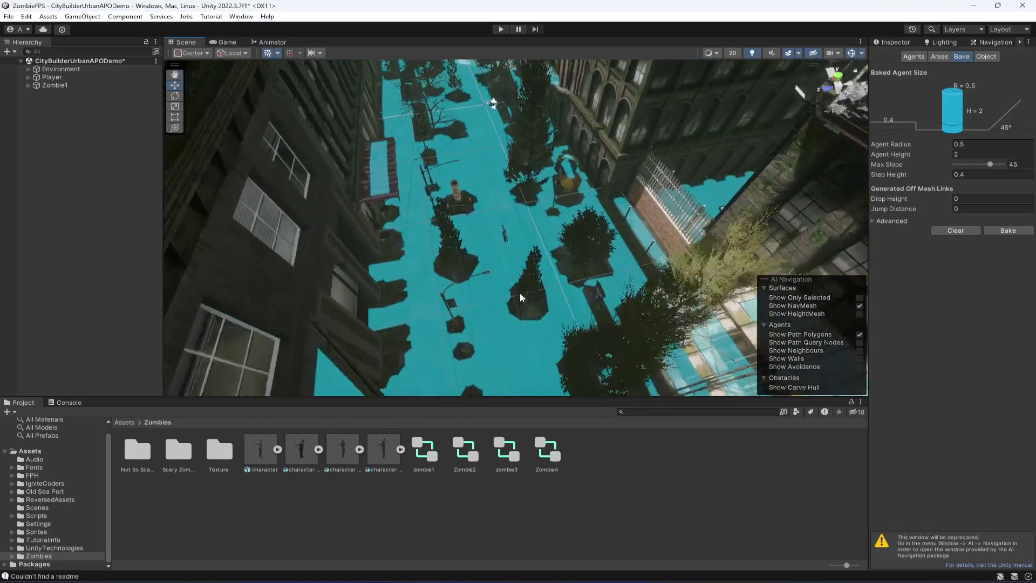
{"action": "scroll", "coordinate": [519, 297], "scroll_direction": "up", "scroll_amount": 8}
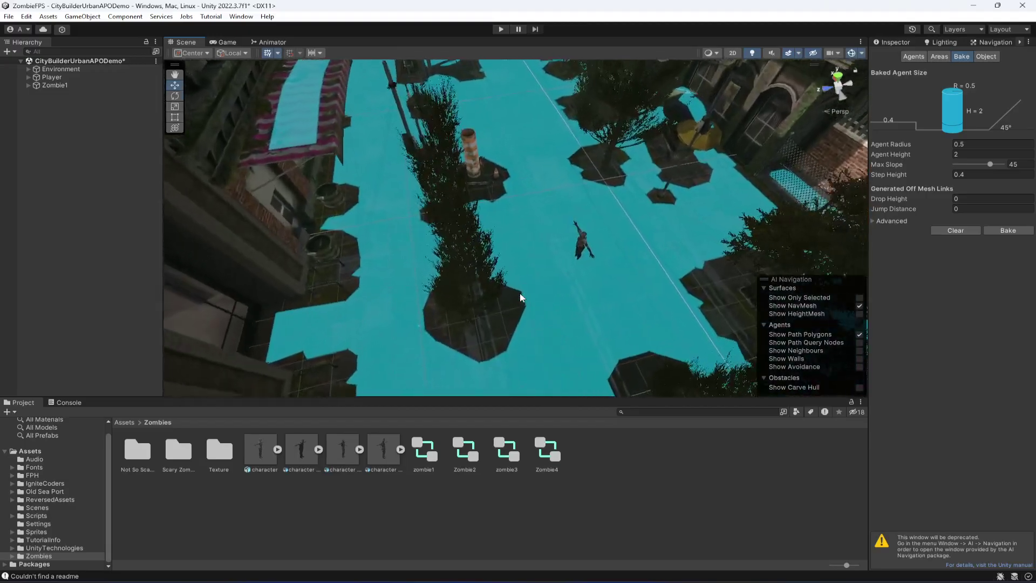
{"action": "left_click_drag", "start_coordinate": [519, 293], "coordinate": [399, 177], "text": "alt"}
{"action": "right_click_drag", "start_coordinate": [398, 176], "coordinate": [567, 280]}
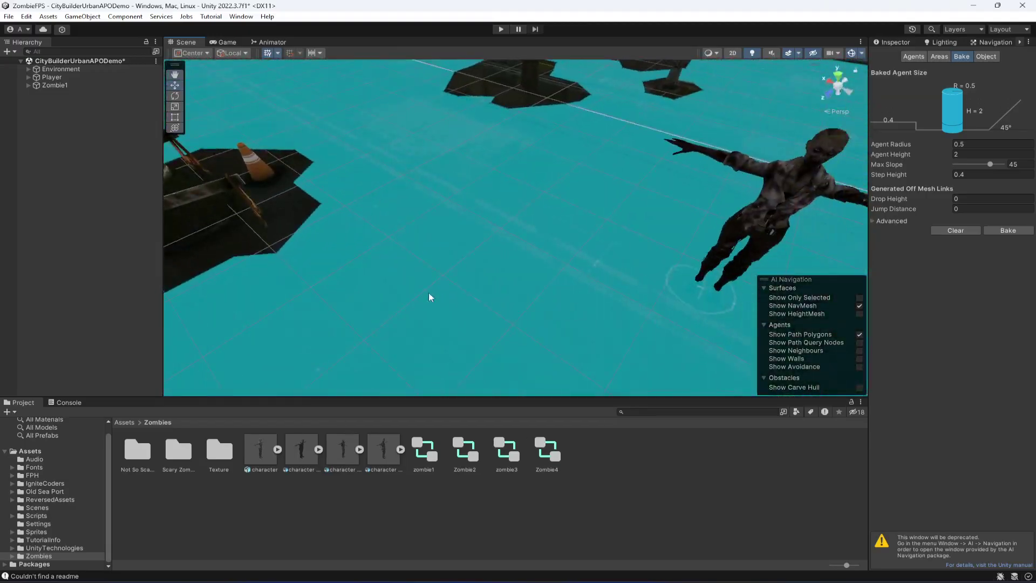
{"action": "right_click_drag", "start_coordinate": [429, 294], "coordinate": [518, 223]}
{"action": "scroll", "coordinate": [459, 269], "scroll_direction": "down", "scroll_amount": 3}
{"action": "left_click_drag", "start_coordinate": [460, 268], "coordinate": [486, 289], "text": "alt"}
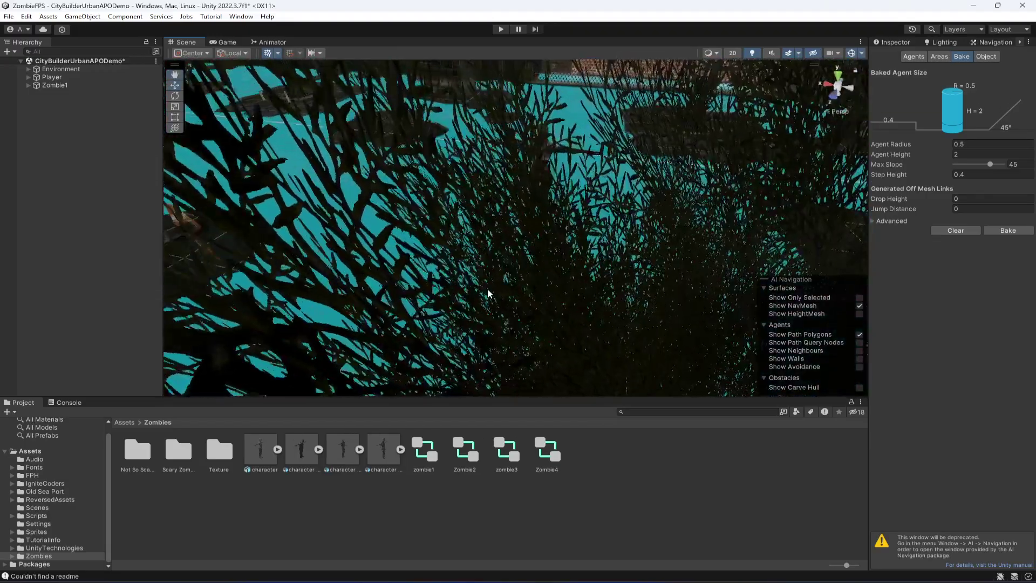
{"action": "scroll", "coordinate": [506, 284], "scroll_direction": "up", "scroll_amount": 5}
{"action": "right_click_drag", "start_coordinate": [506, 284], "coordinate": [548, 238]}
{"action": "scroll", "coordinate": [561, 186], "scroll_direction": "down", "scroll_amount": 2}
{"action": "scroll", "coordinate": [559, 189], "scroll_direction": "up", "scroll_amount": 3}
{"action": "scroll", "coordinate": [559, 189], "scroll_direction": "down", "scroll_amount": 2}
Add a Nav Mesh Agent component to Zombie1.
{"action": "left_click", "coordinate": [894, 43]}
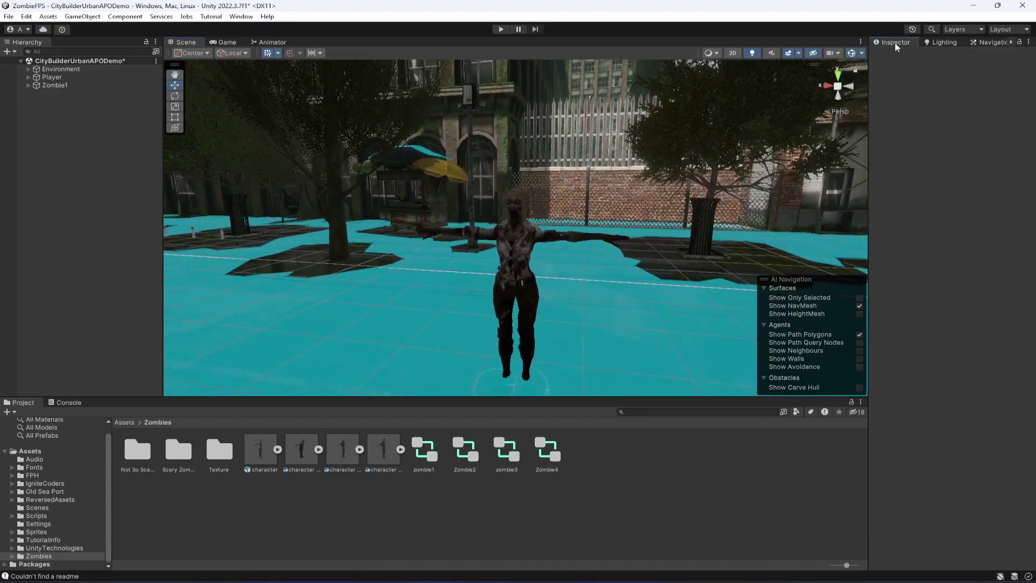
{"action": "left_click", "coordinate": [67, 85]}
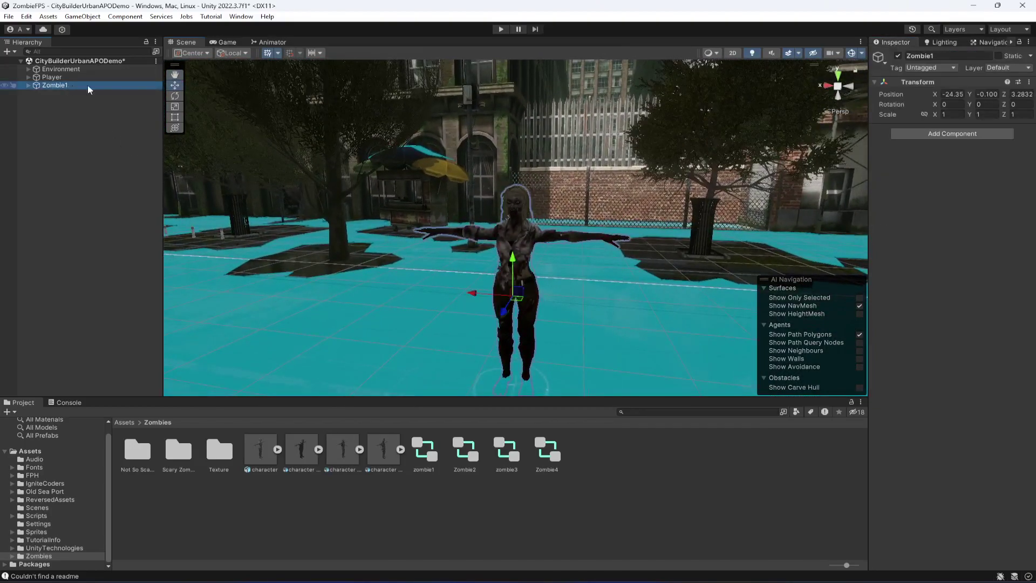
{"action": "left_click", "coordinate": [944, 137]}
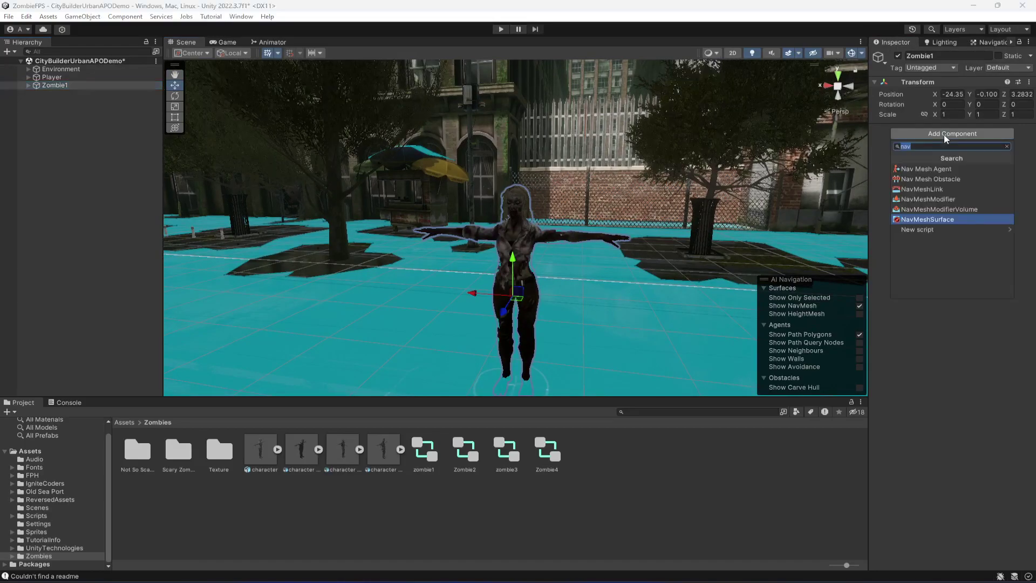
{"action": "key", "text": "Up"}
{"action": "key", "text": "Up"}
{"action": "key", "text": "Up"}
{"action": "key", "text": "Up"}
{"action": "key", "text": "Up"}
{"action": "key", "text": "Return"}
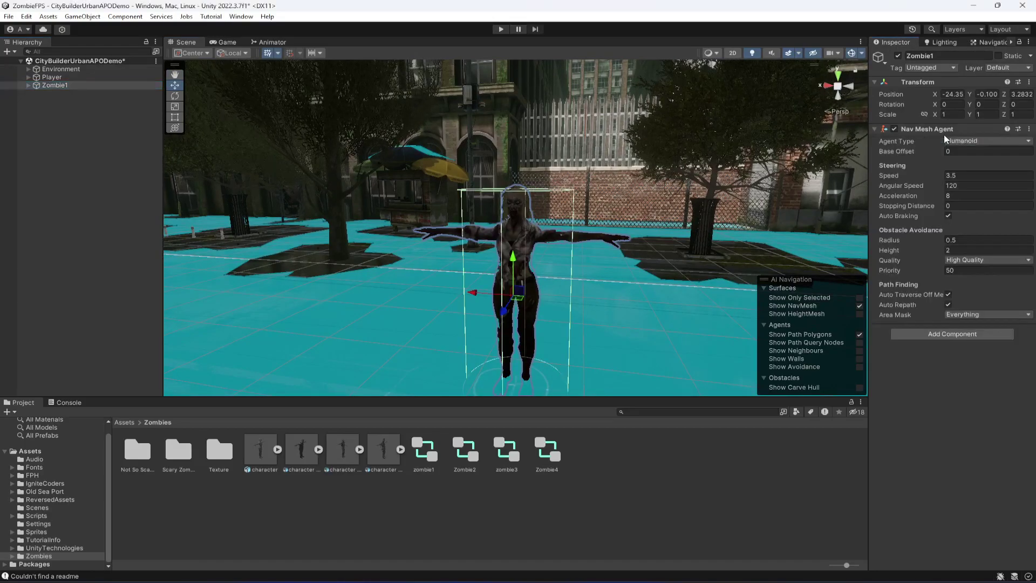
Add a Capsule Collider component to Zombie1.
{"action": "right_click_drag", "start_coordinate": [676, 247], "coordinate": [636, 262]}
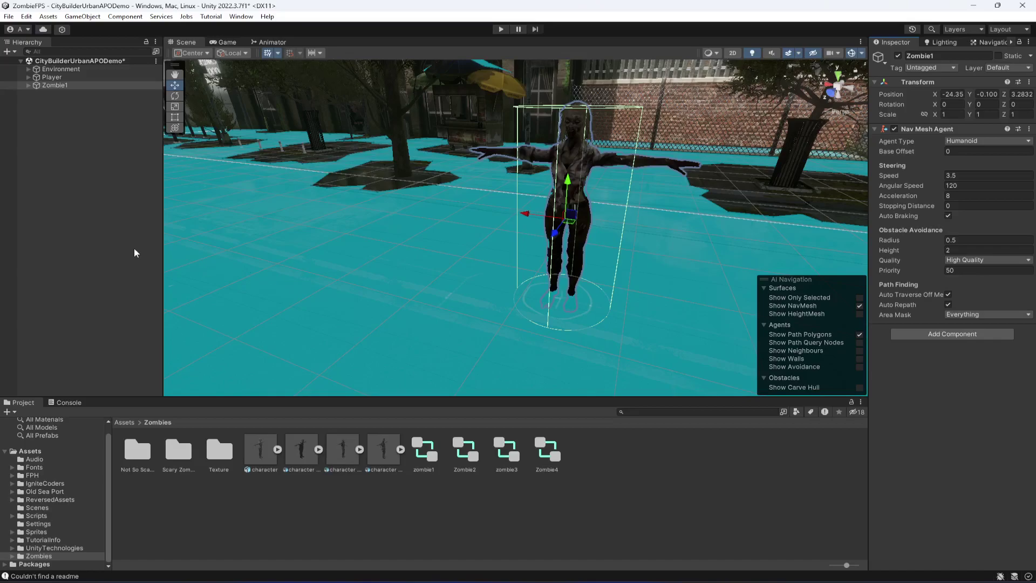
{"action": "left_click", "coordinate": [39, 85]}
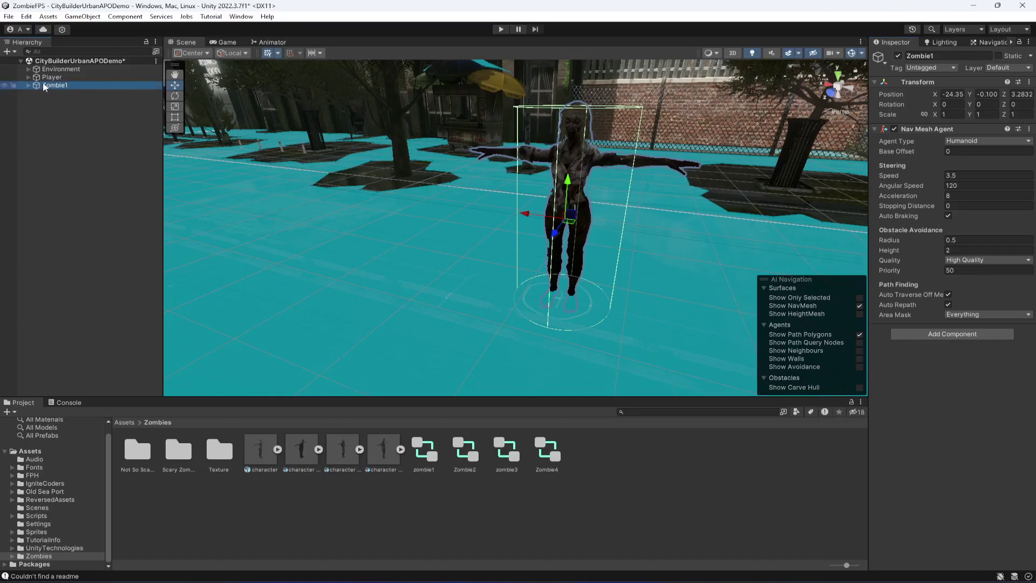
{"action": "left_click", "coordinate": [933, 334]}
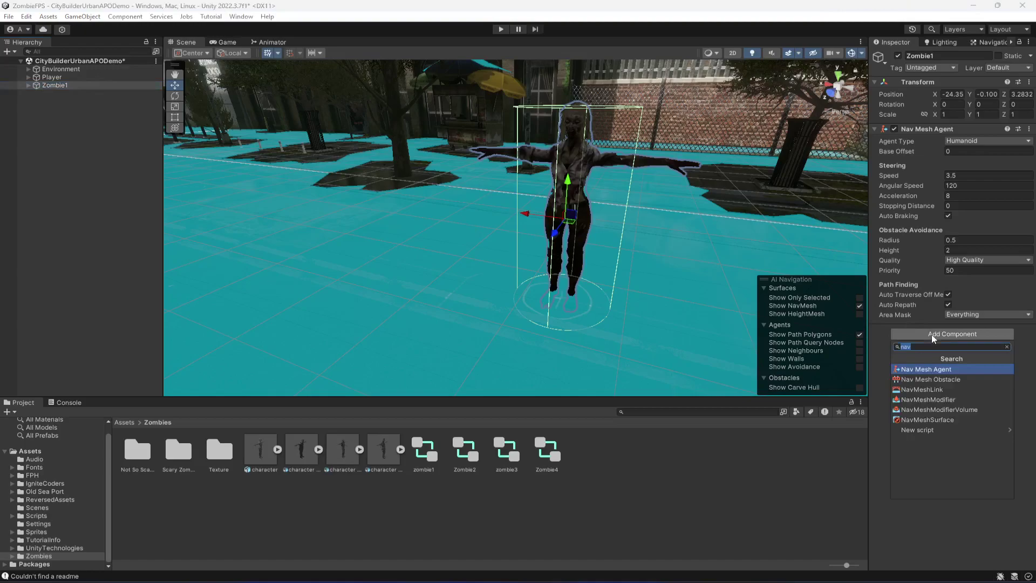
{"action": "type", "text": "ca"}
{"action": "key", "text": "Down"}
{"action": "key", "text": "Down"}
{"action": "key", "text": "Down"}
{"action": "key", "text": "Down"}
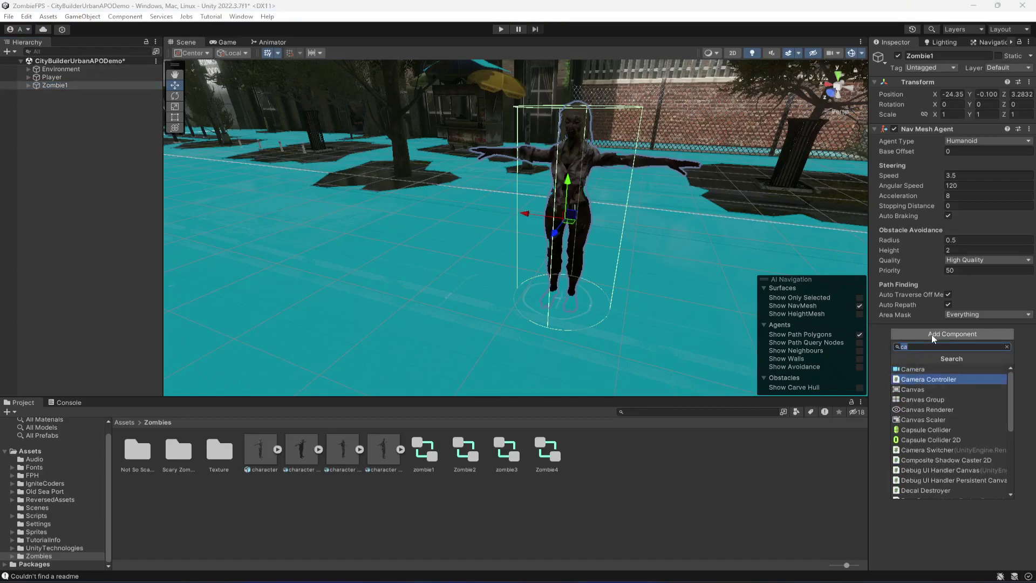
{"action": "key", "text": "Return"}
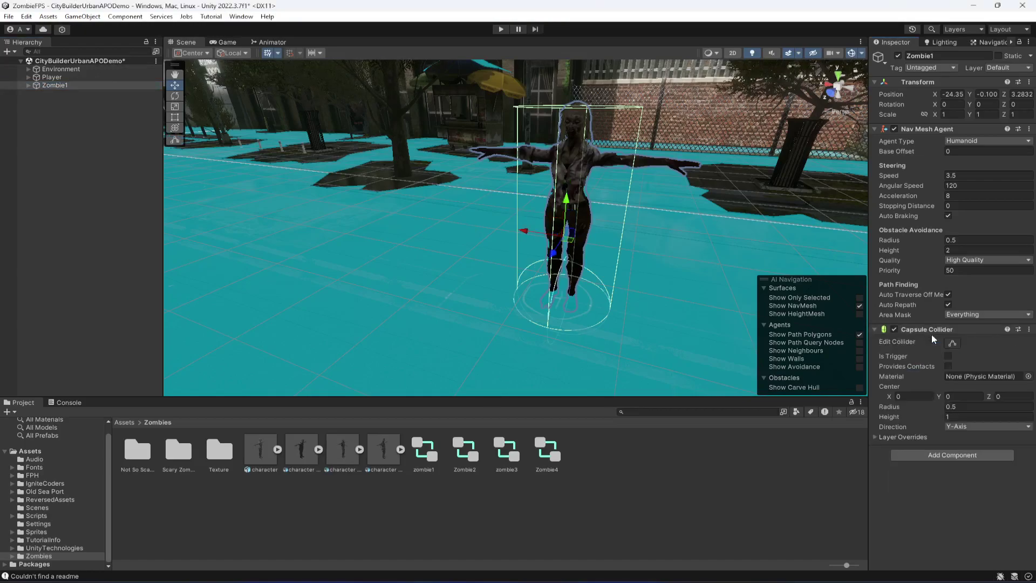
Set Zombie1's Capsule Collider to centre Y 1, radius 0.3 and height 2, and save the scene.
{"action": "right_click_drag", "start_coordinate": [698, 216], "coordinate": [592, 295]}
{"action": "left_click_drag", "start_coordinate": [592, 295], "coordinate": [547, 267], "text": "alt"}
{"action": "right_click_drag", "start_coordinate": [545, 266], "coordinate": [676, 206]}
{"action": "key", "text": "s"}
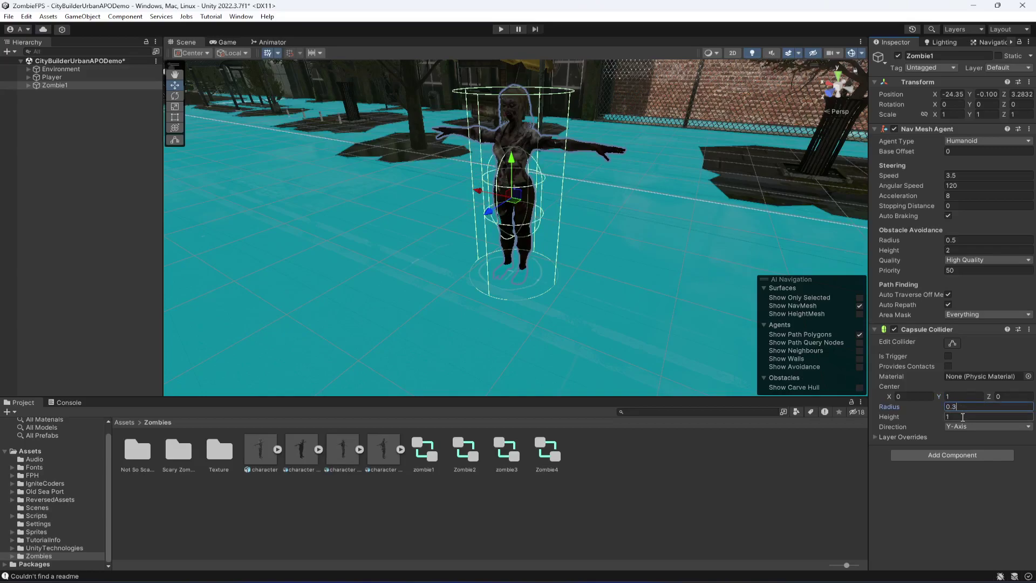
{"action": "right_click_drag", "start_coordinate": [598, 243], "coordinate": [484, 297]}
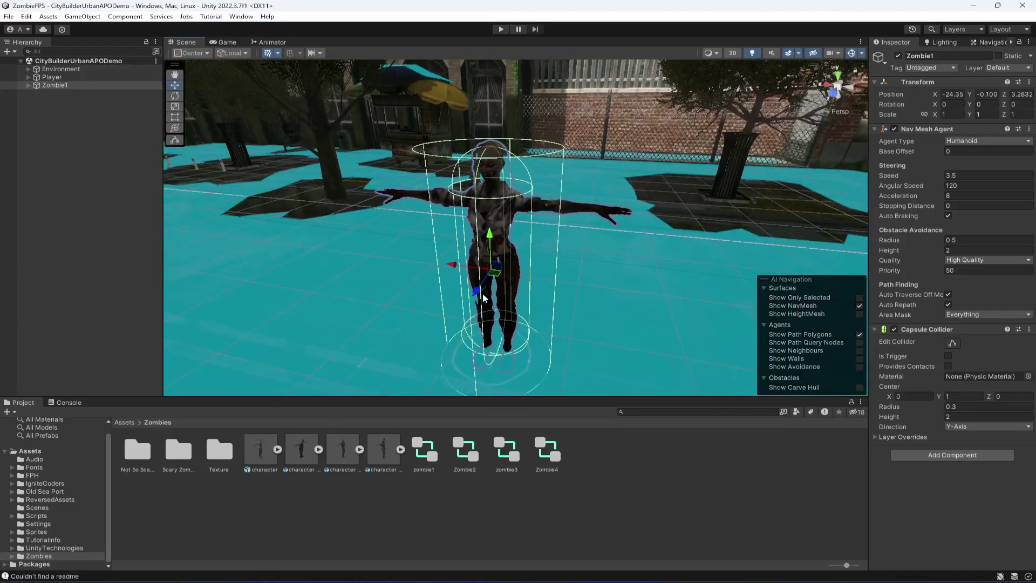
Collapse the Capsule Collider and Nav Mesh Agent components of Zombie1.
{"action": "left_click", "coordinate": [879, 330]}
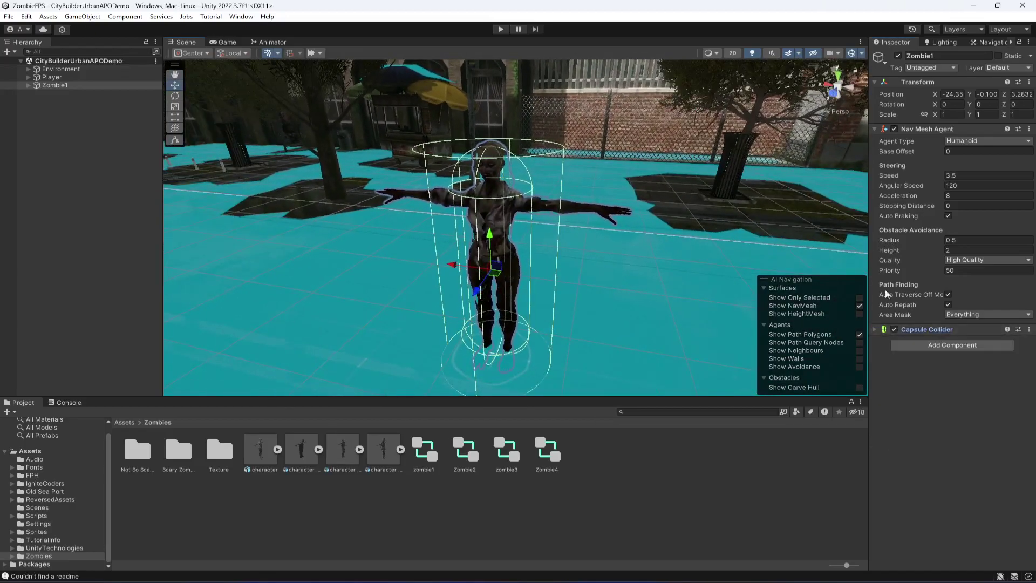
{"action": "left_click", "coordinate": [875, 129]}
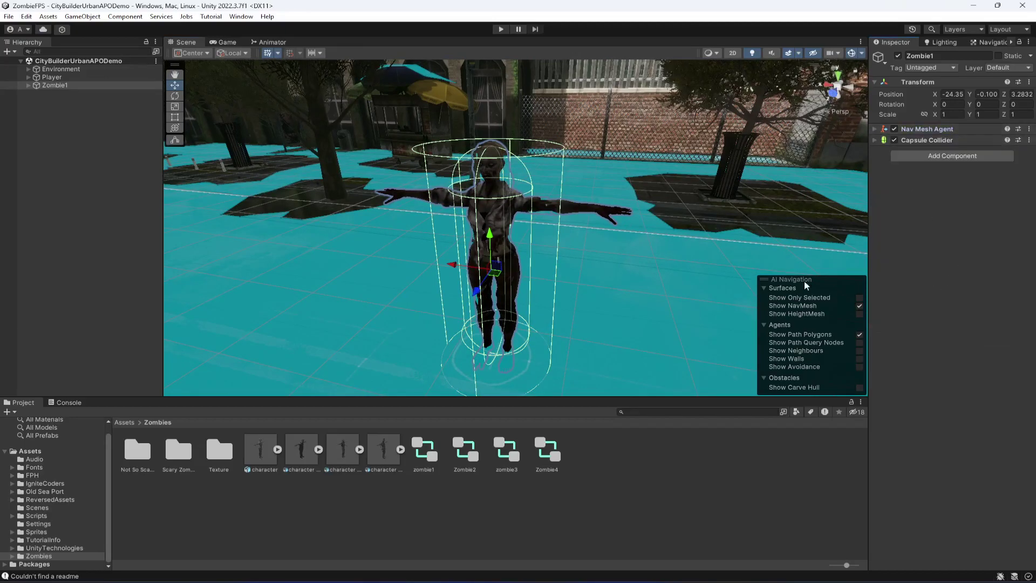